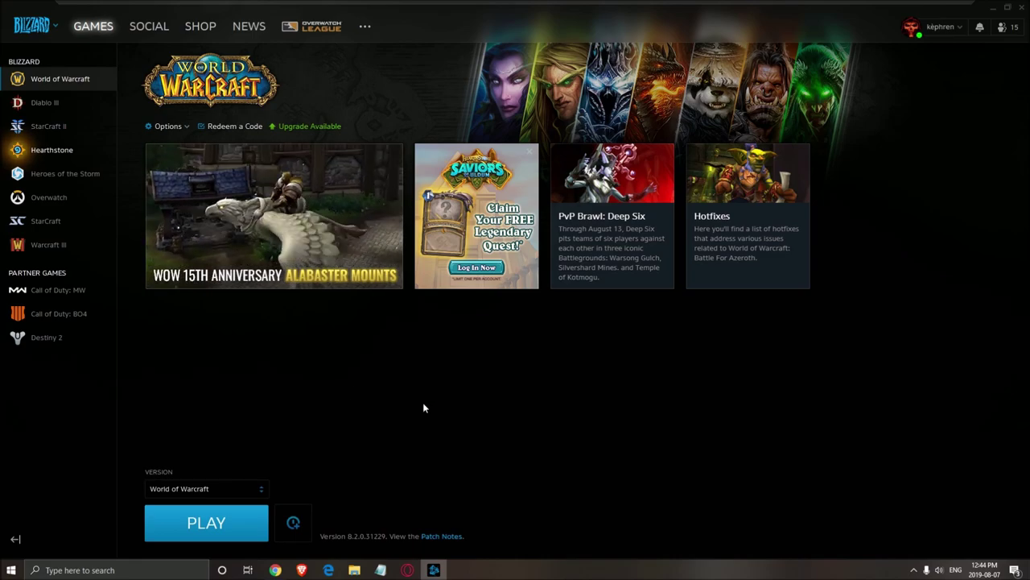
# Step: Check the Game Mode and Game bar switches in the Windows gaming settings, then close the settings
pyautogui.click(142, 569)
pyautogui.write('gam')
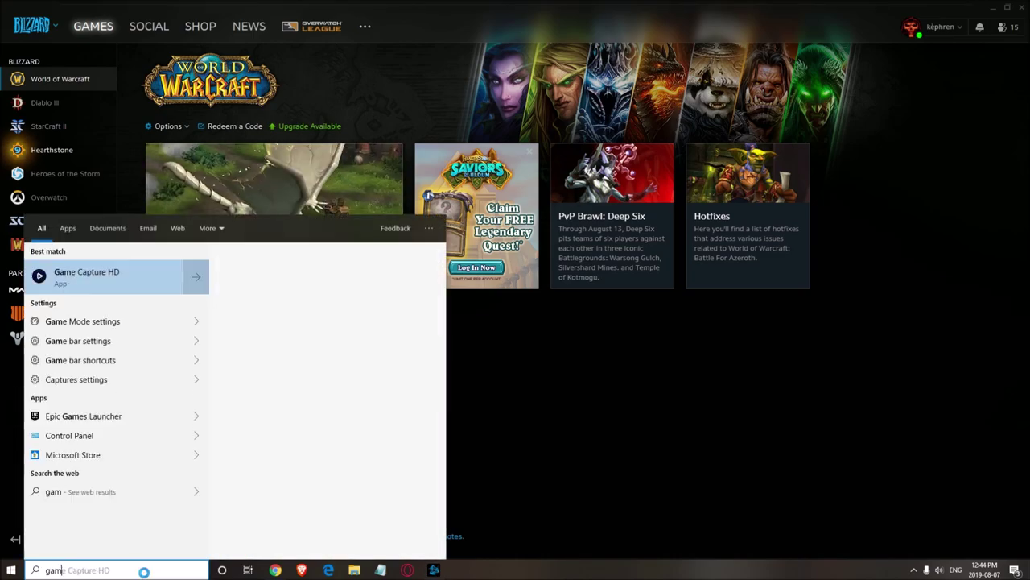
pyautogui.write('e mode')
pyautogui.click(104, 274)
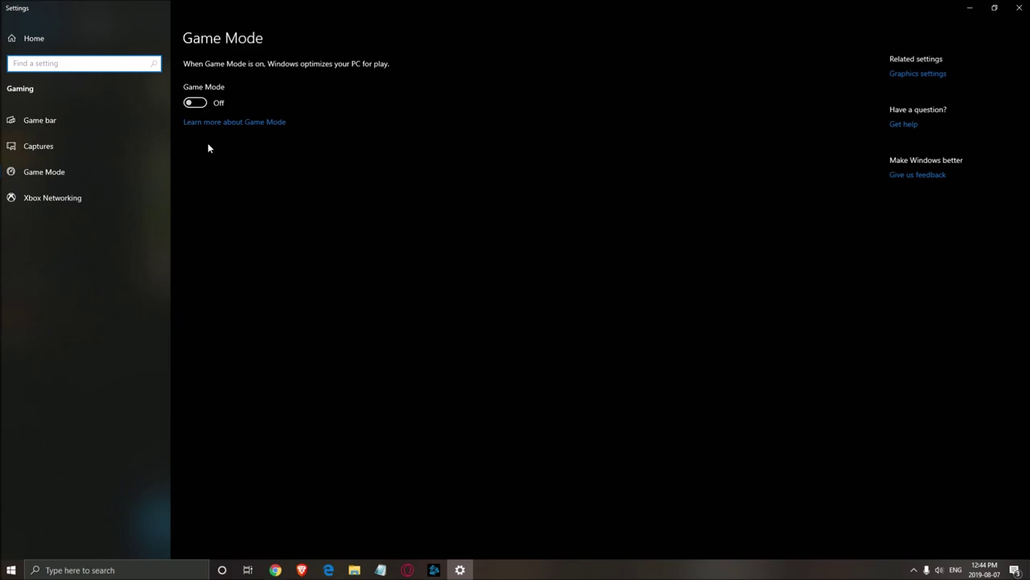
pyautogui.click(60, 125)
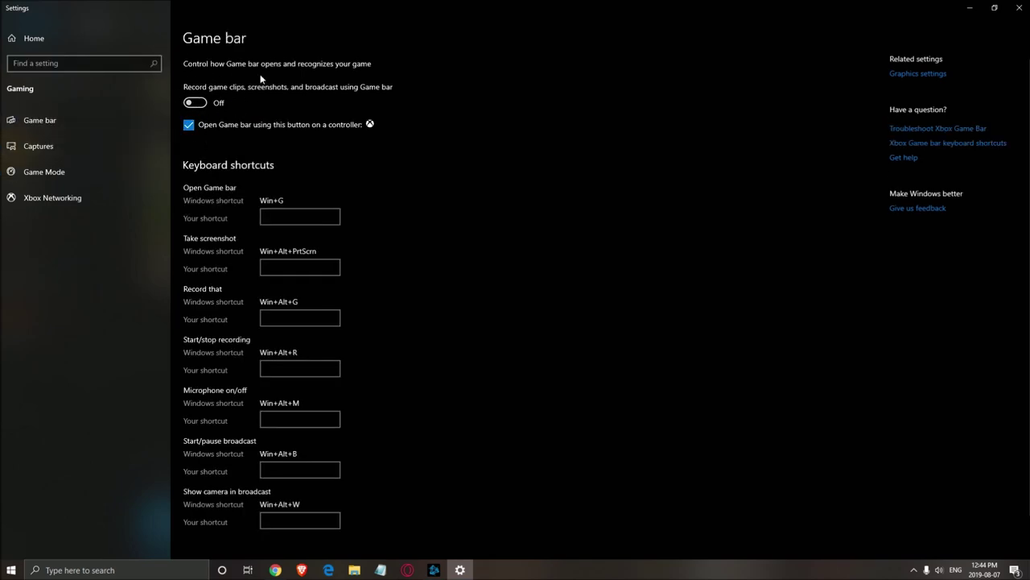
pyautogui.click(1016, 8)
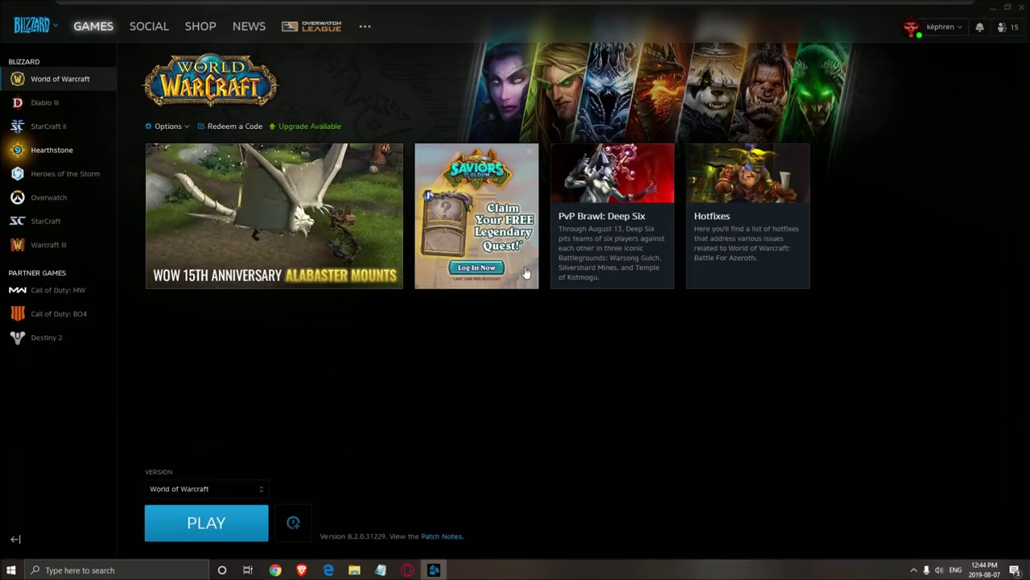
# Step: Bring up Intelligent standby list cleaner to examine its memory and purge settings, then minimize it
pyautogui.click(914, 569)
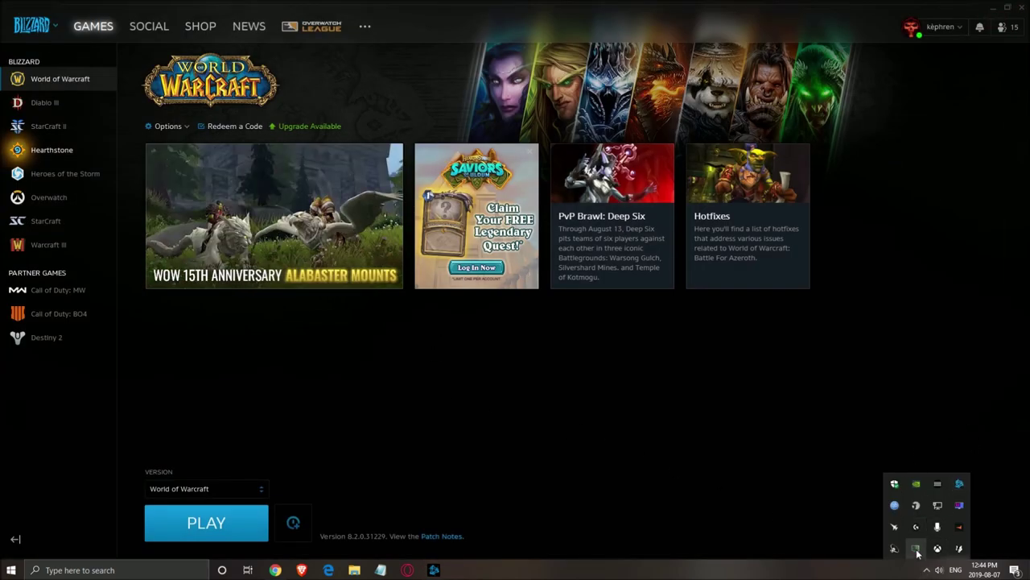
pyautogui.click(958, 483)
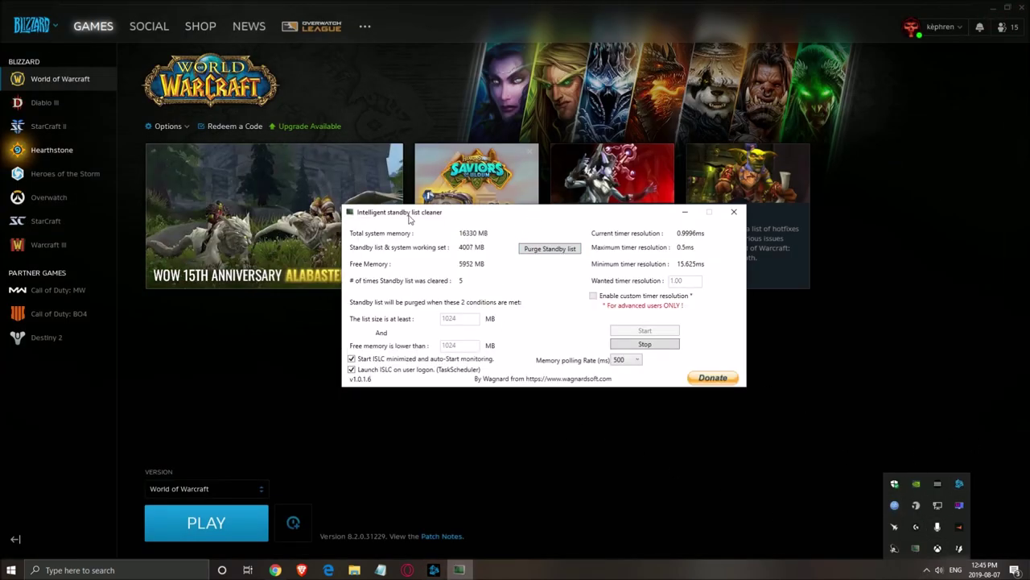
pyautogui.click(435, 220)
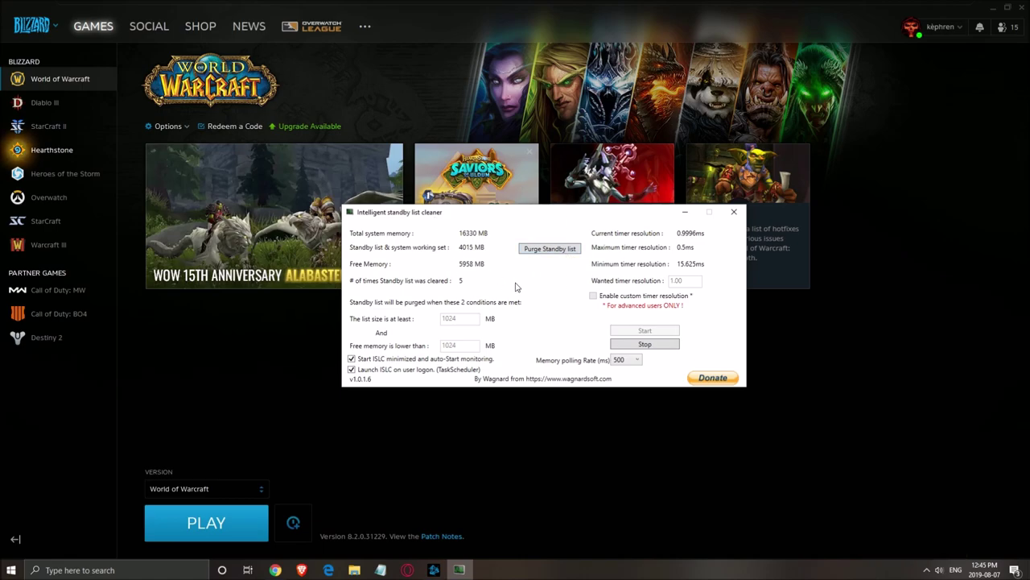
pyautogui.moveTo(486, 217); pyautogui.dragTo(478, 231)
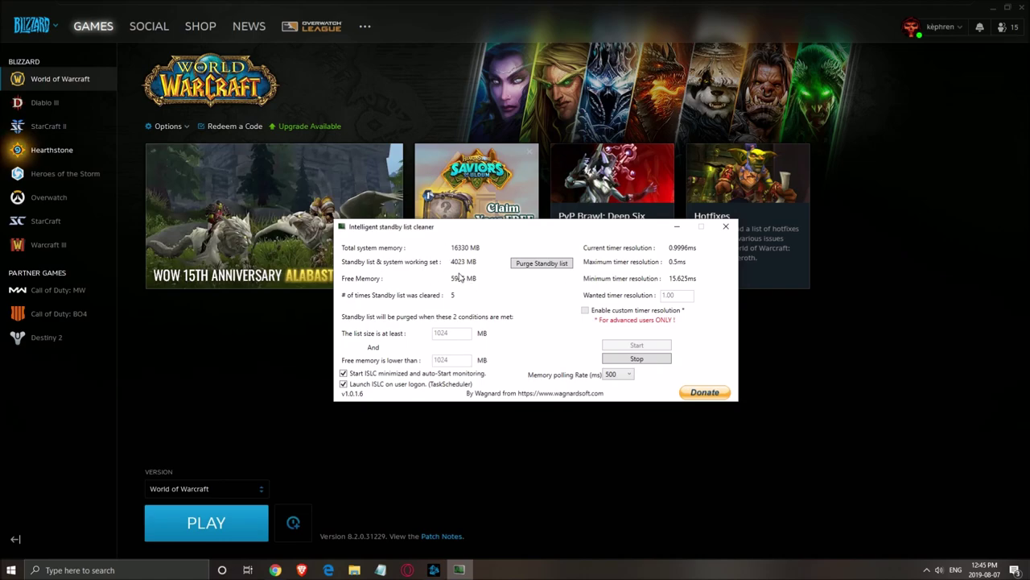
pyautogui.moveTo(538, 227); pyautogui.dragTo(529, 222)
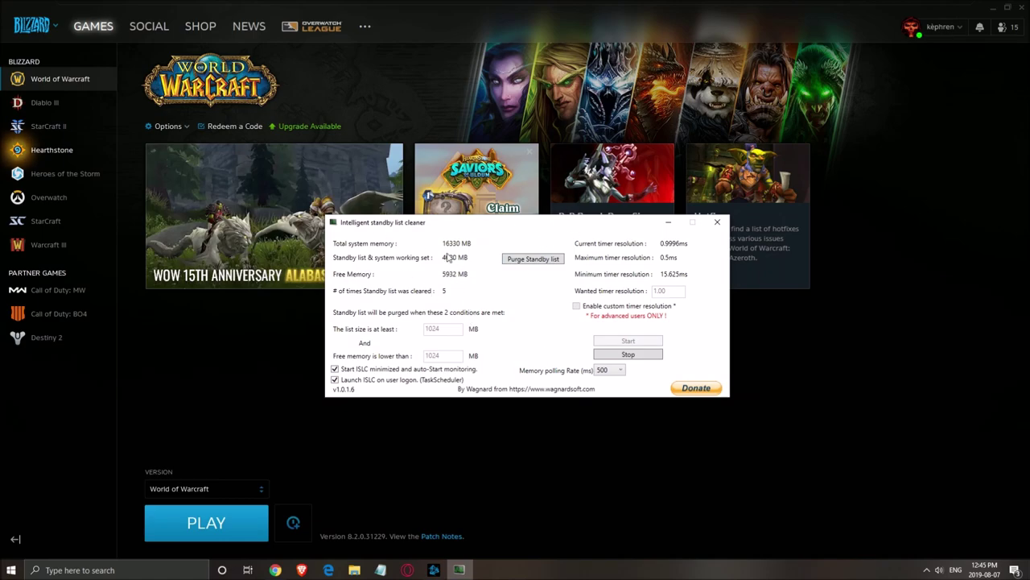
pyautogui.moveTo(469, 230); pyautogui.dragTo(485, 225)
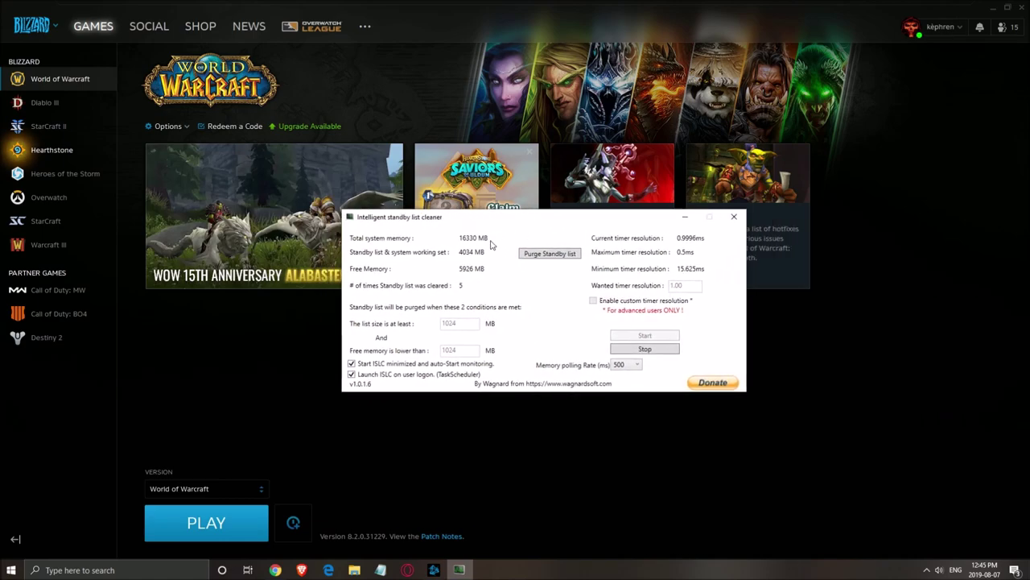
pyautogui.click(694, 219)
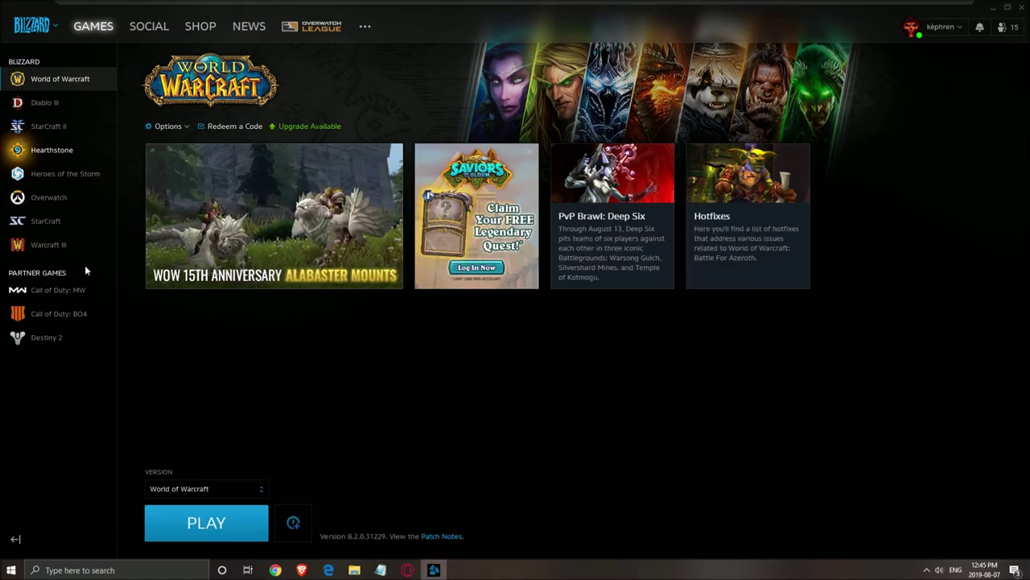
# Step: Make sure Enable Streaming is off in the Blizzard launcher's streaming settings and close the settings
pyautogui.click(164, 127)
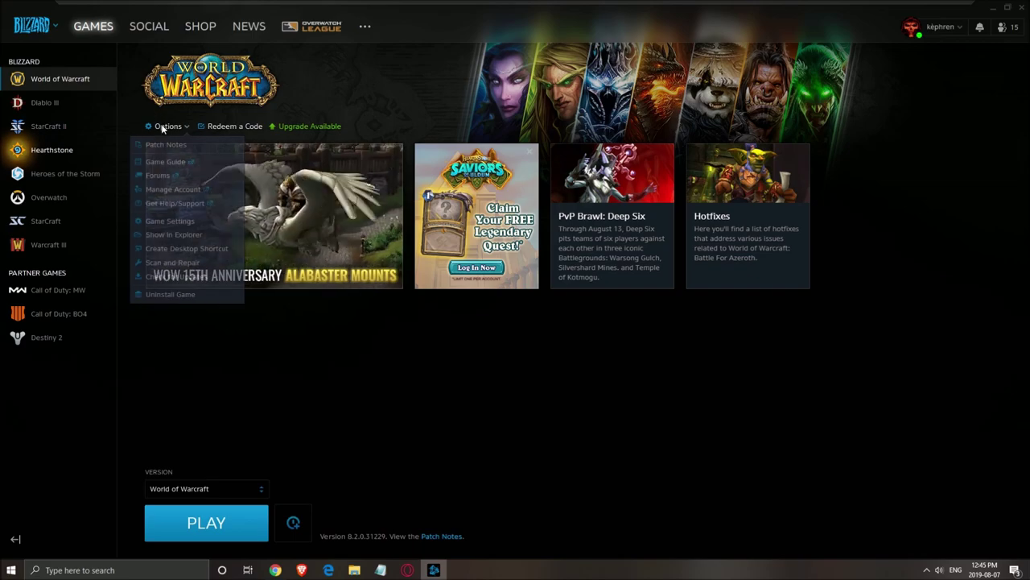
pyautogui.click(165, 231)
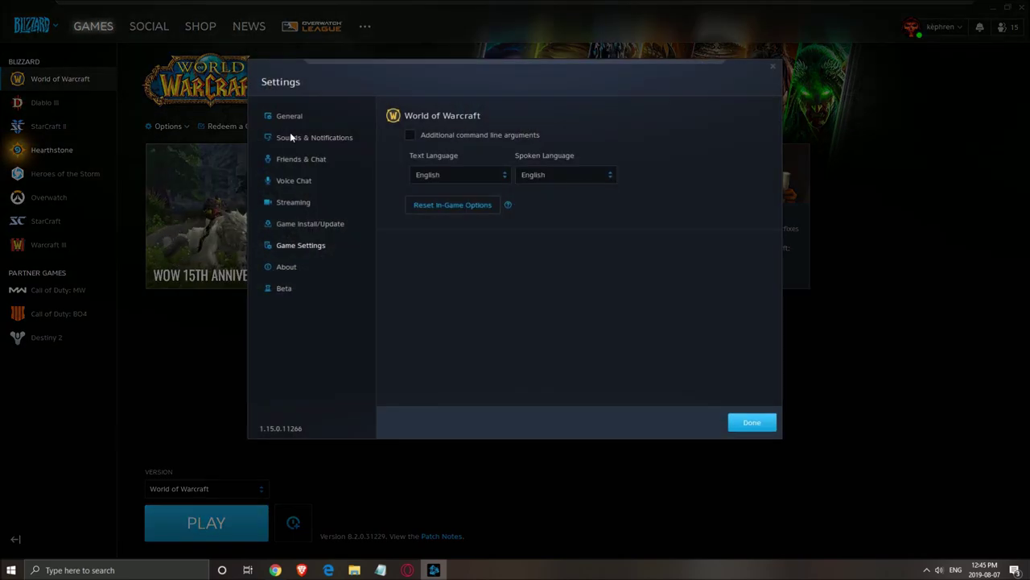
pyautogui.click(293, 209)
pyautogui.click(408, 130)
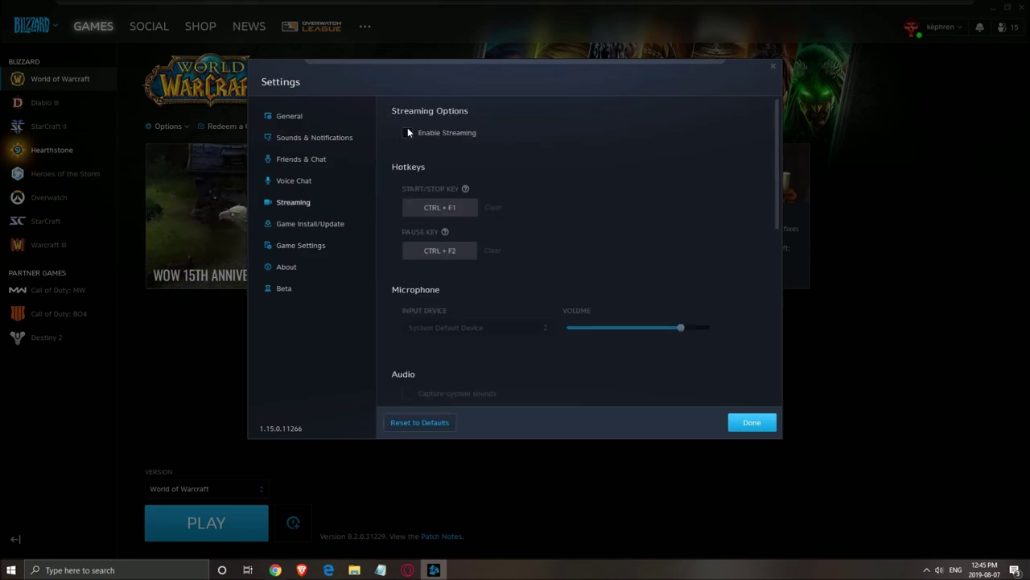
pyautogui.click(408, 133)
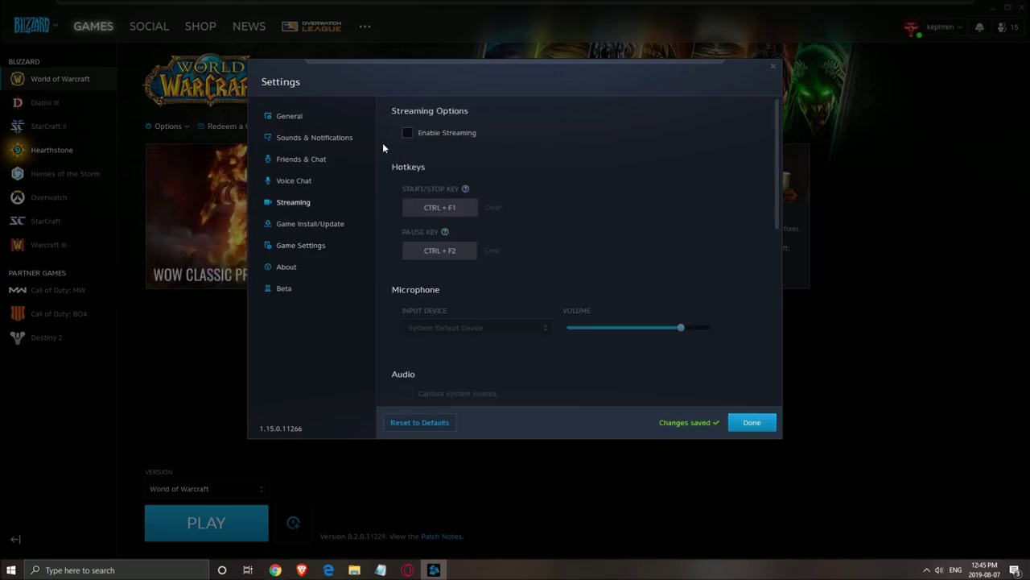
pyautogui.click(748, 421)
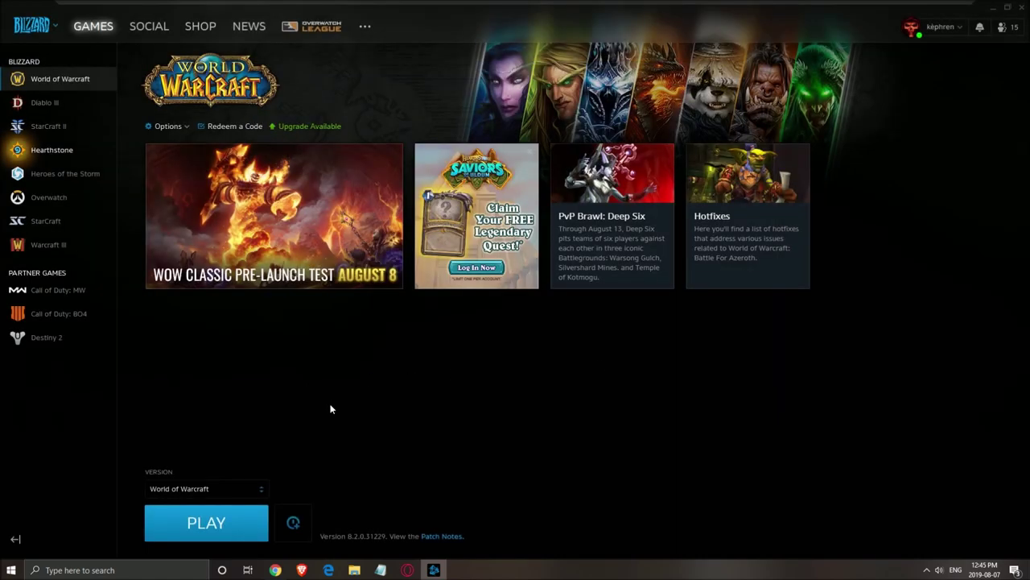
# Step: Show World of Warcraft's install location in File Explorer and go to its _retail_ folder
pyautogui.click(171, 127)
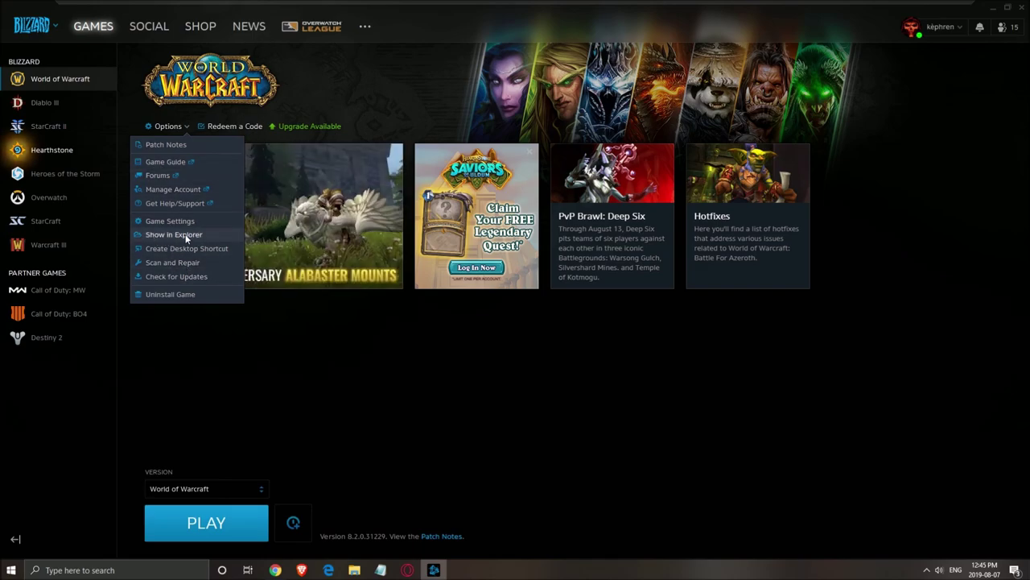
pyautogui.click(207, 237)
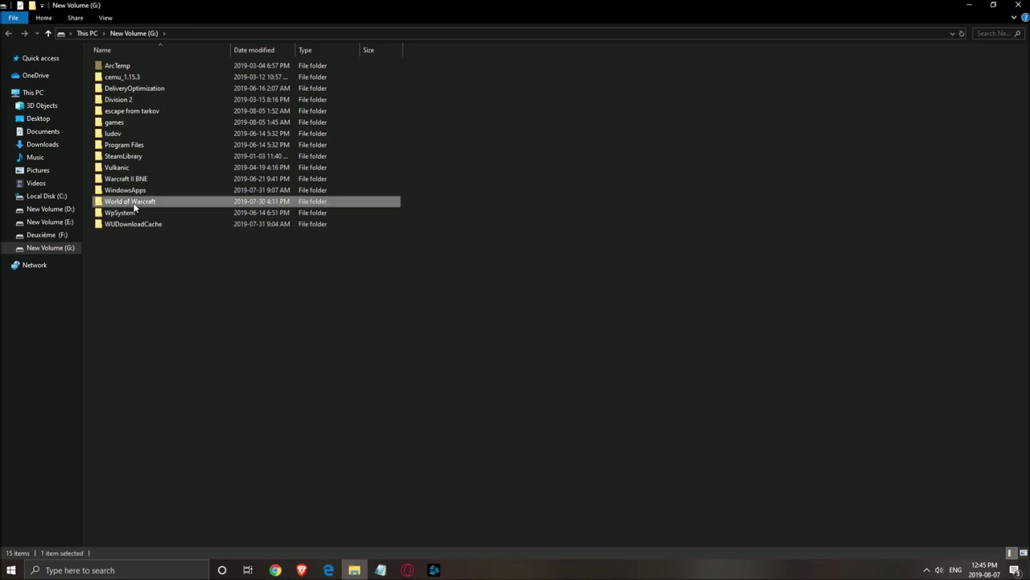
pyautogui.doubleClick(133, 201)
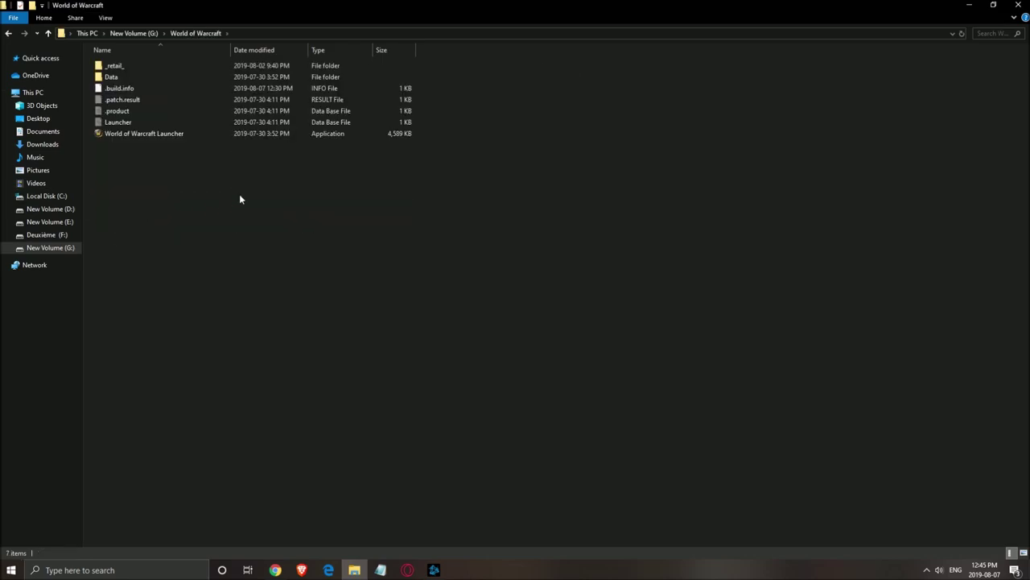
pyautogui.doubleClick(115, 67)
# Step: Check the Wow application's fullscreen optimizations and high DPI scaling override in its compatibility properties, and accept both dialogs
pyautogui.click(112, 191)
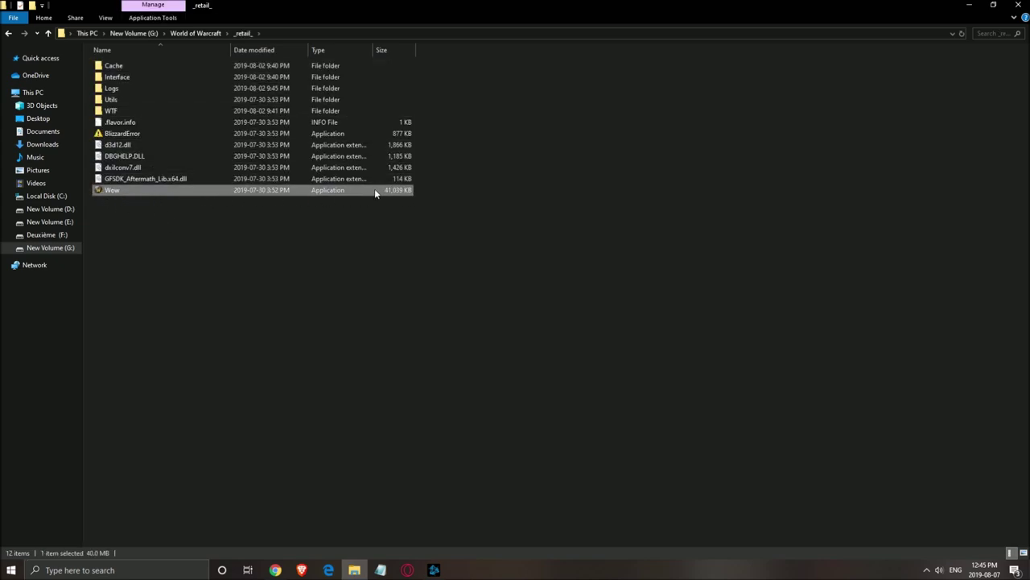
pyautogui.rightClick(124, 194)
pyautogui.click(173, 466)
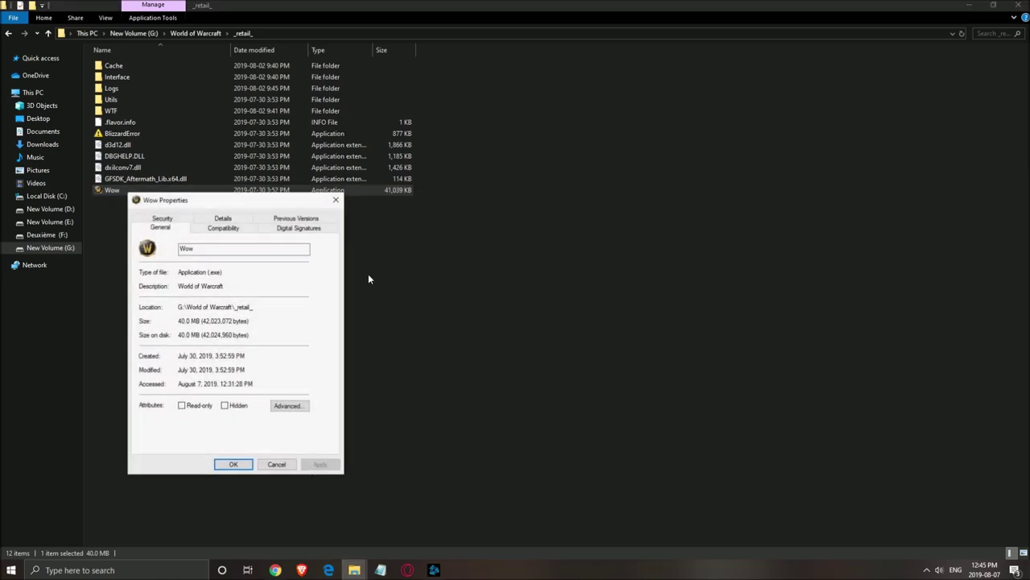
pyautogui.click(223, 228)
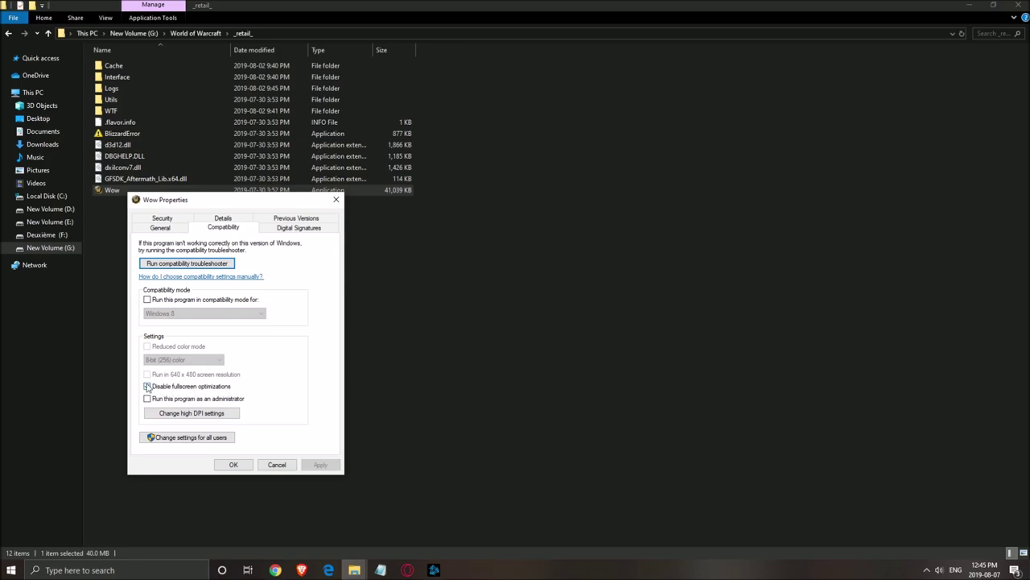
pyautogui.click(192, 414)
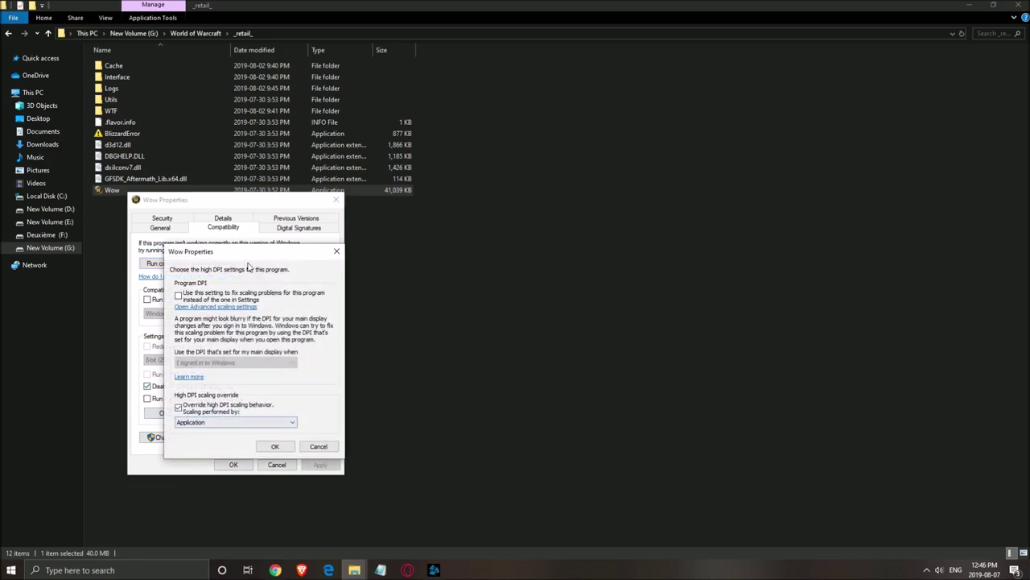
pyautogui.click(274, 446)
pyautogui.click(234, 464)
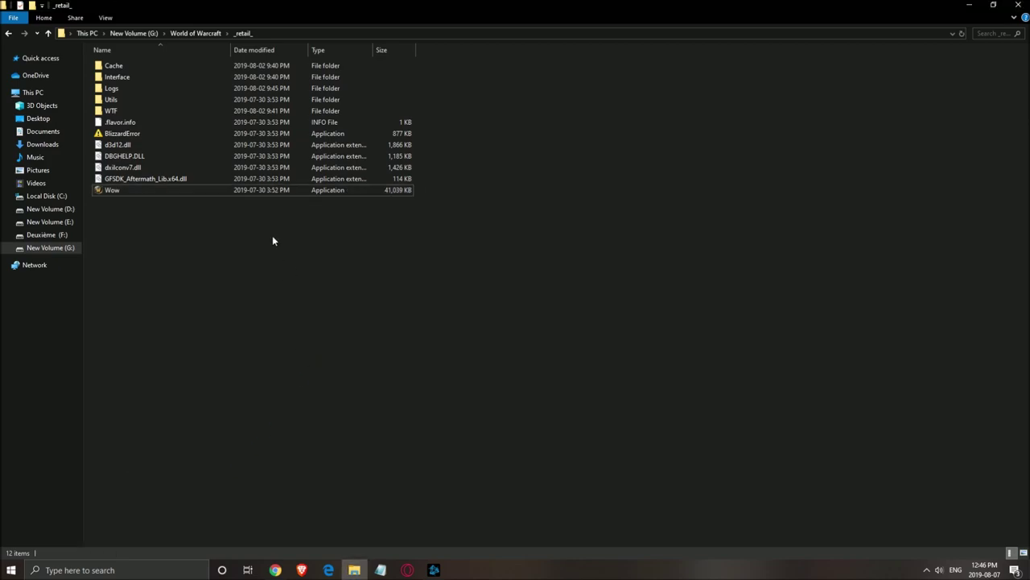
# Step: Open Config.wtf from the WTF folder in Notepad++
pyautogui.doubleClick(118, 113)
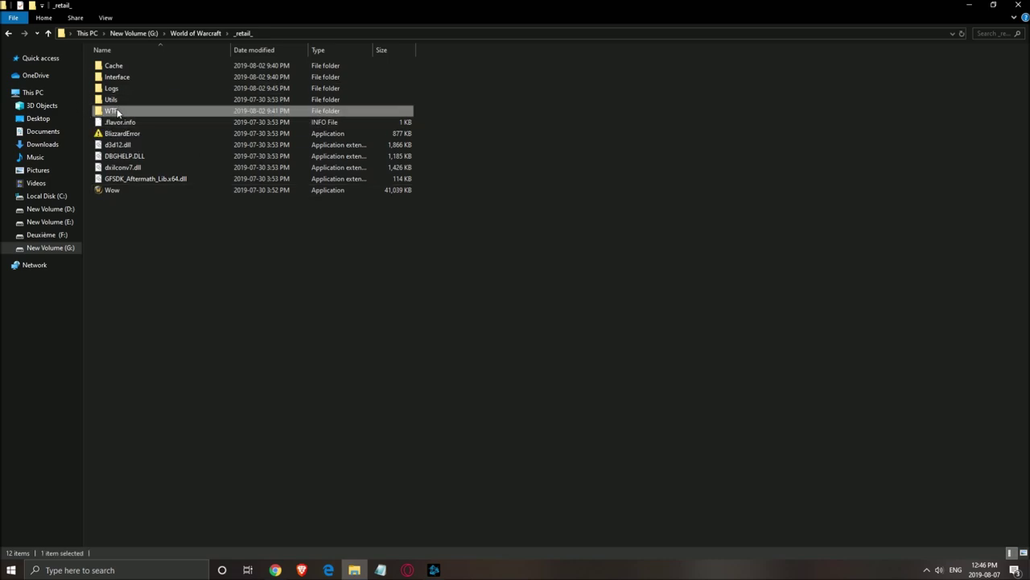
pyautogui.click(98, 90)
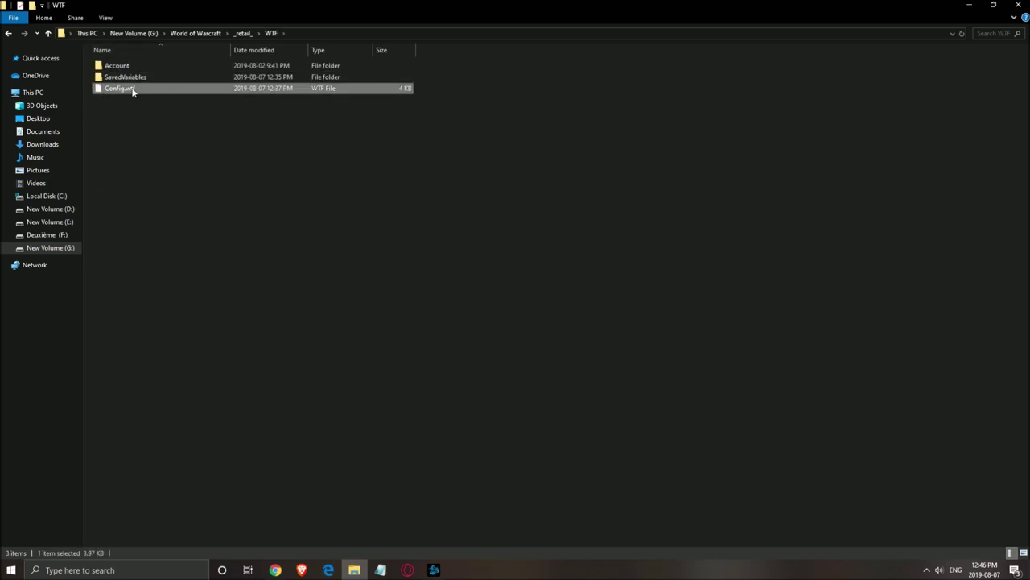
pyautogui.rightClick(134, 92)
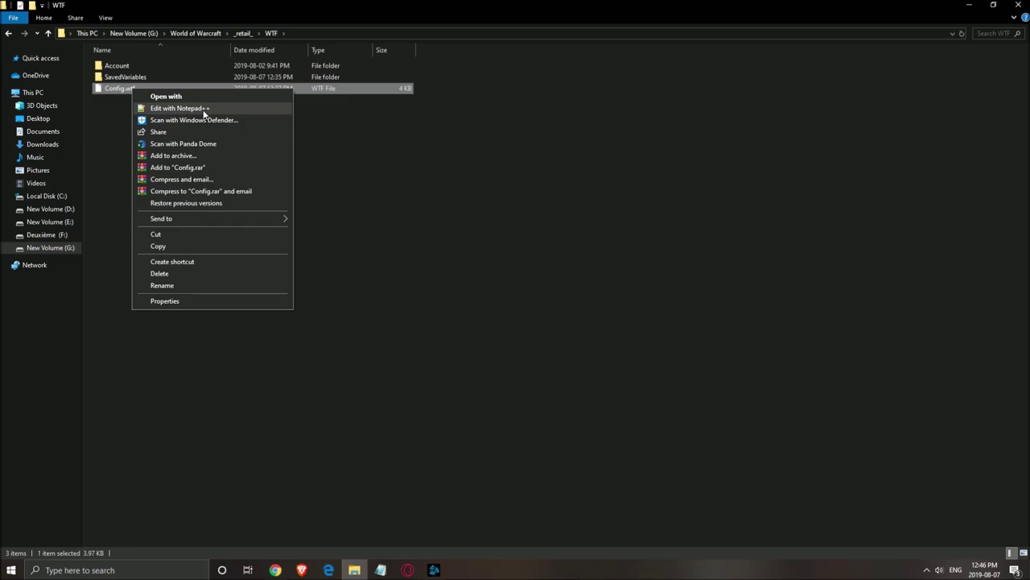
pyautogui.click(203, 110)
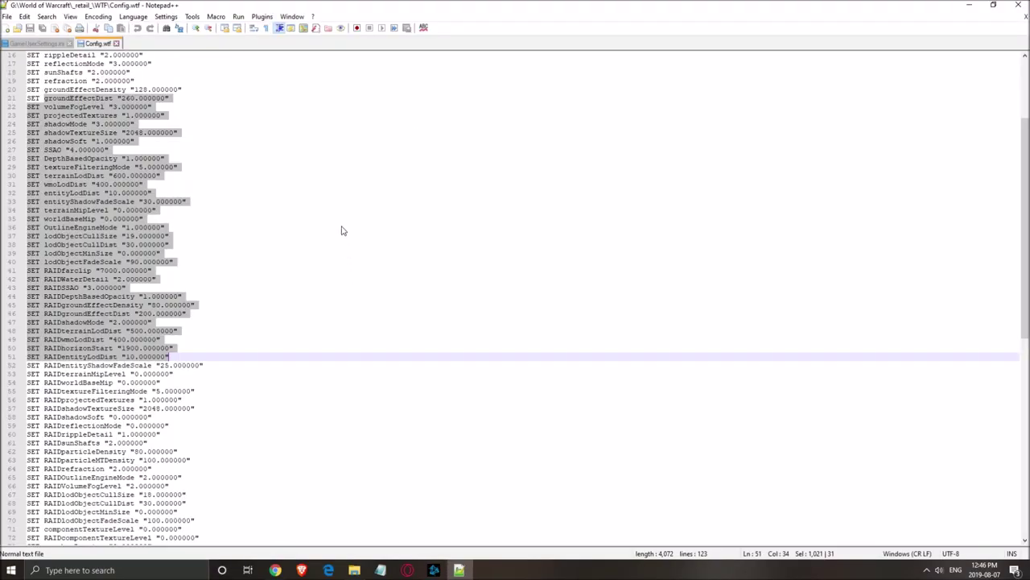
# Step: Examine the general and RAID graphics settings throughout Config.wtf, such as particle density, ground effects, level of detail and texture filtering
pyautogui.click(359, 194)
pyautogui.scroll(5, 201, 177)
pyautogui.moveTo(56, 73); pyautogui.dragTo(159, 269)
pyautogui.click(100, 253)
pyautogui.scroll(-18, 117, 267)
pyautogui.scroll(17, 131, 253)
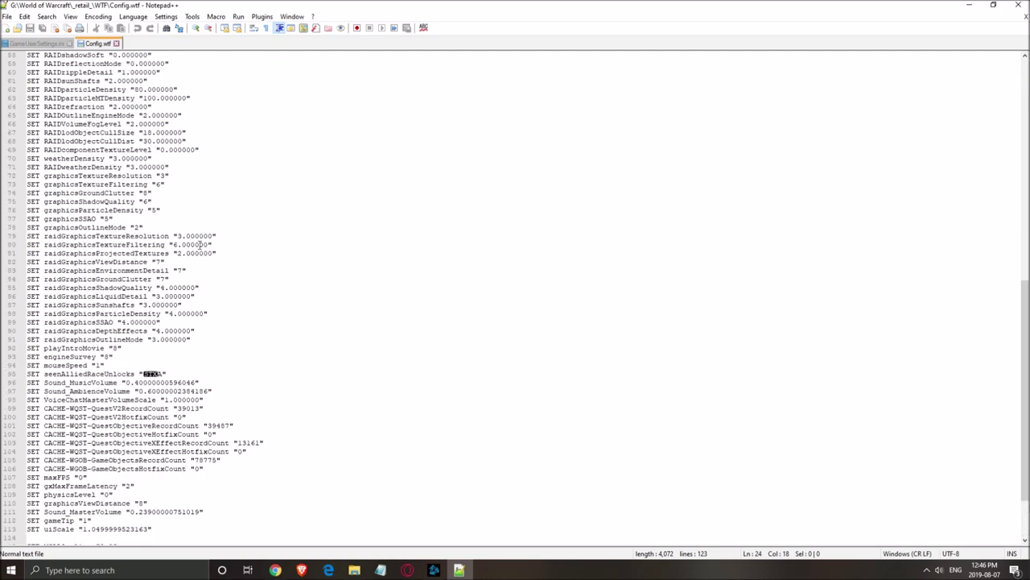
pyautogui.scroll(1, 190, 239)
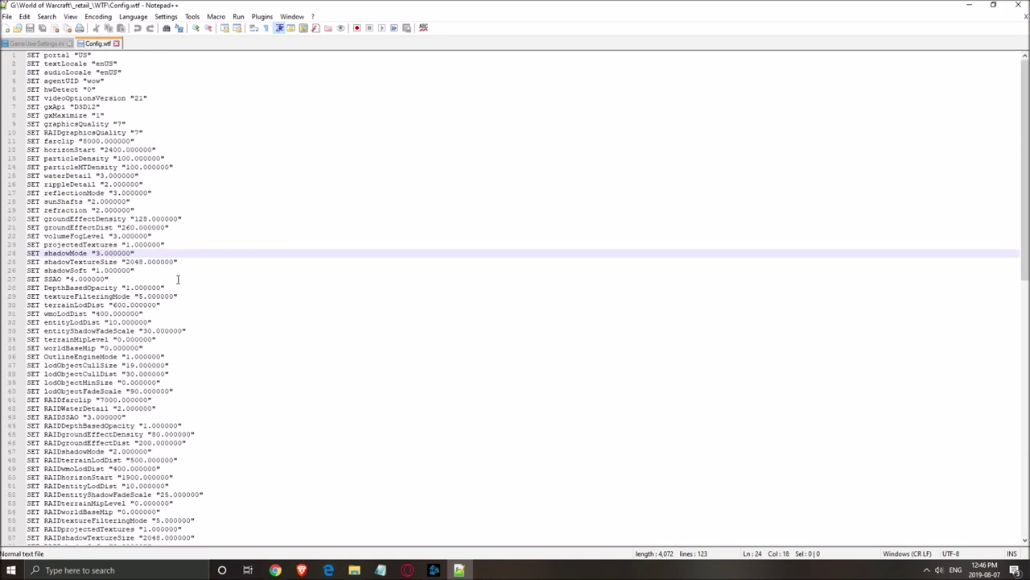
pyautogui.moveTo(67, 161); pyautogui.dragTo(131, 160)
pyautogui.click(152, 193)
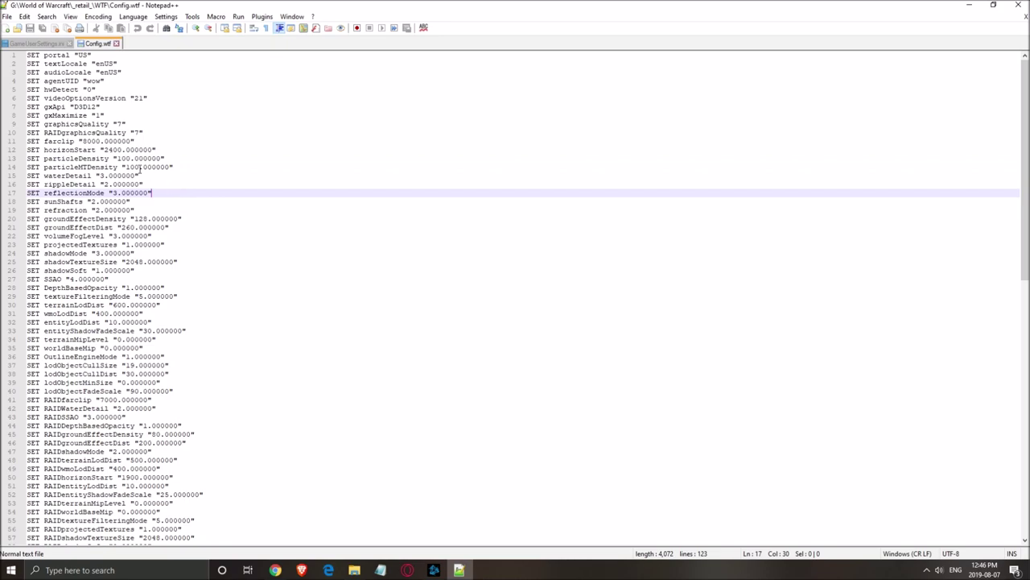
pyautogui.click(83, 219)
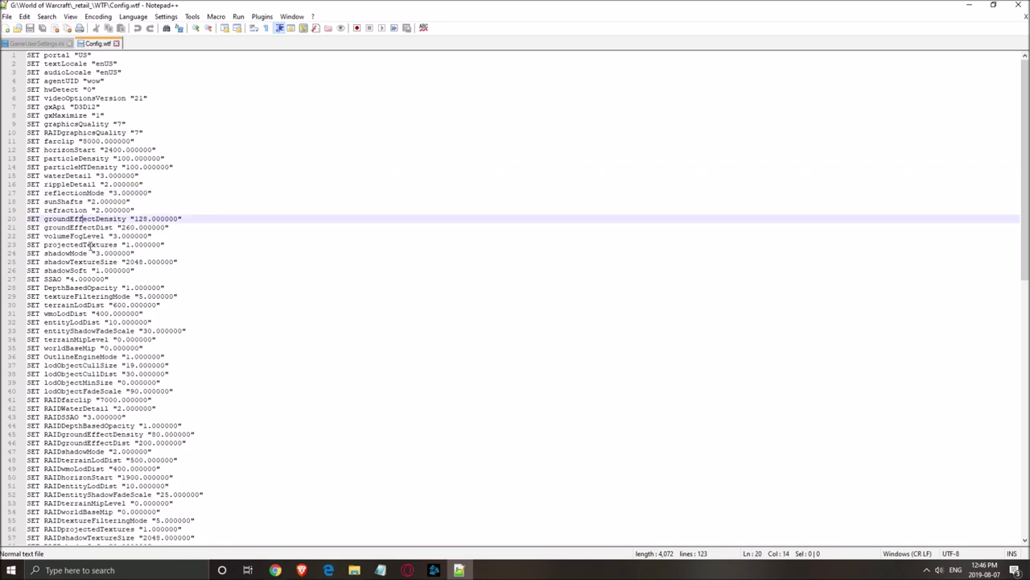
pyautogui.scroll(-3, 92, 243)
pyautogui.click(170, 270)
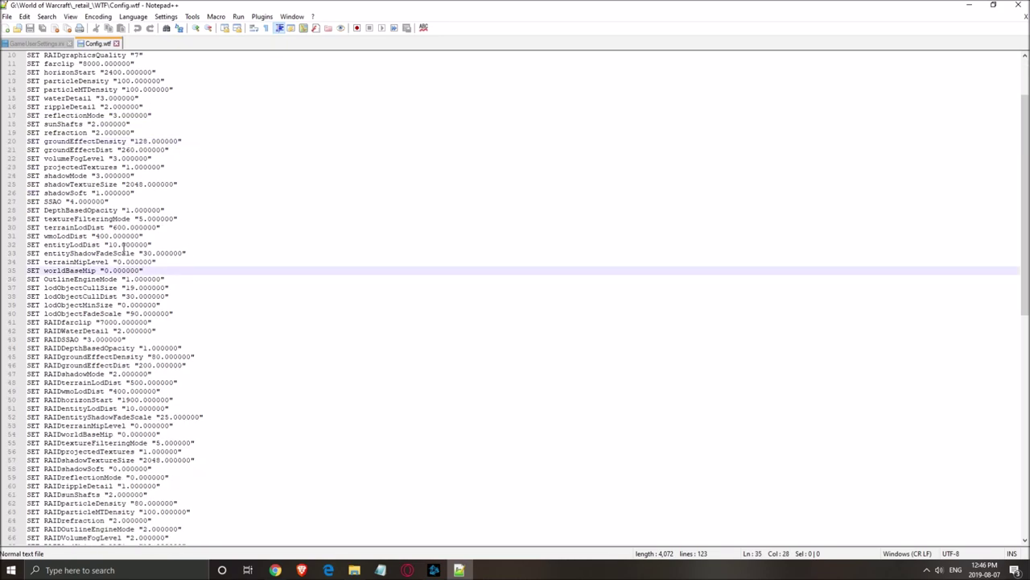
pyautogui.scroll(-3, 123, 248)
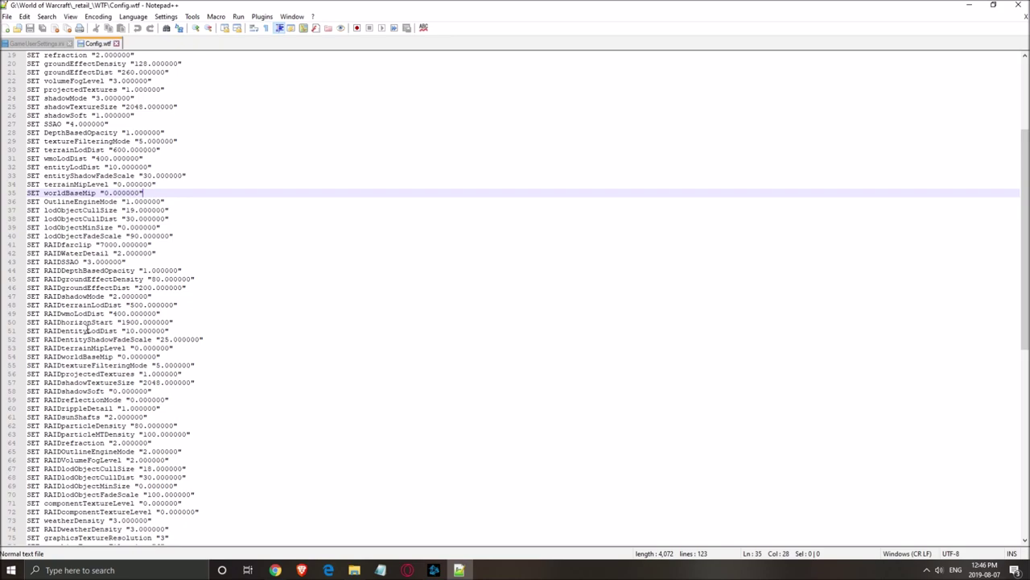
pyautogui.scroll(-15, 124, 326)
pyautogui.click(214, 219)
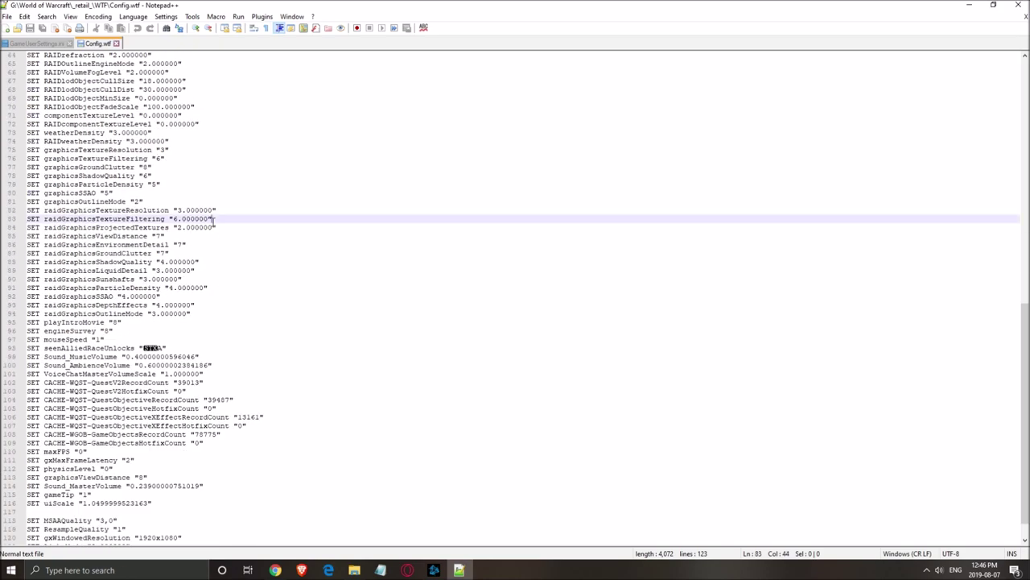
# Step: Review the remaining RAID and general graphics settings in Config.wtf, then close the file's window
pyautogui.scroll(-1, 216, 270)
pyautogui.click(249, 259)
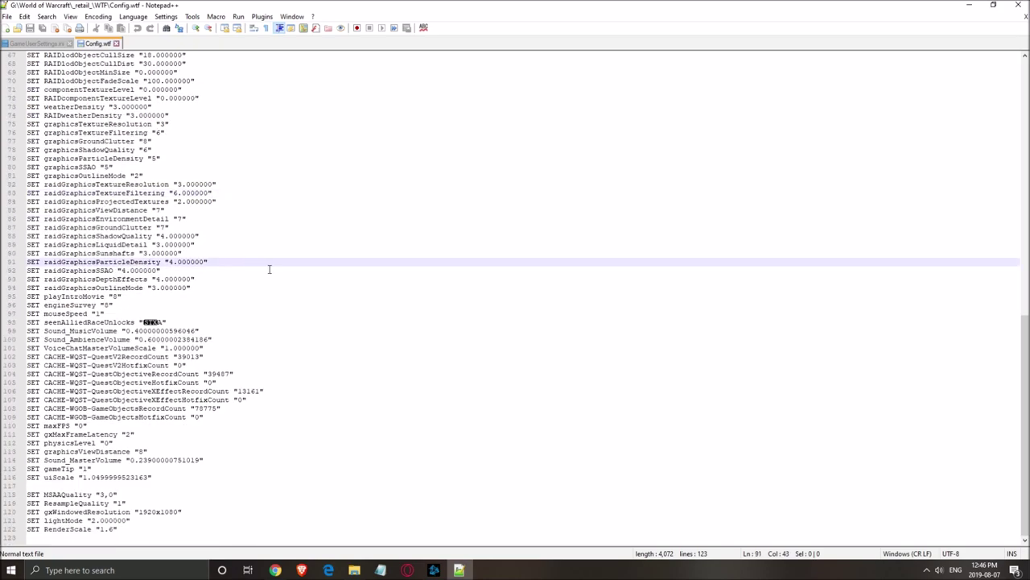
pyautogui.scroll(20, 269, 269)
pyautogui.moveTo(74, 97); pyautogui.dragTo(228, 322)
pyautogui.click(291, 185)
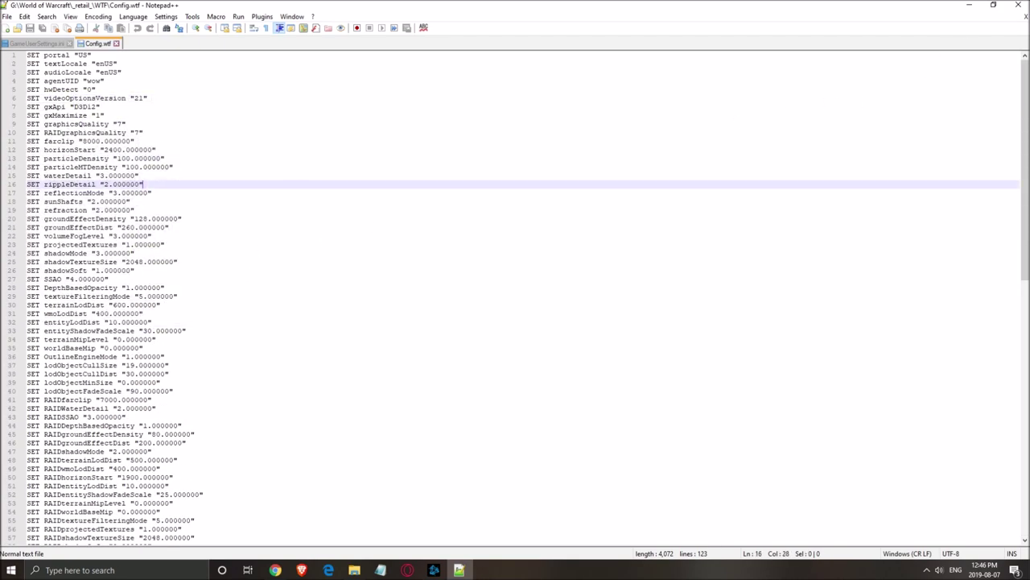
pyautogui.click(1017, 6)
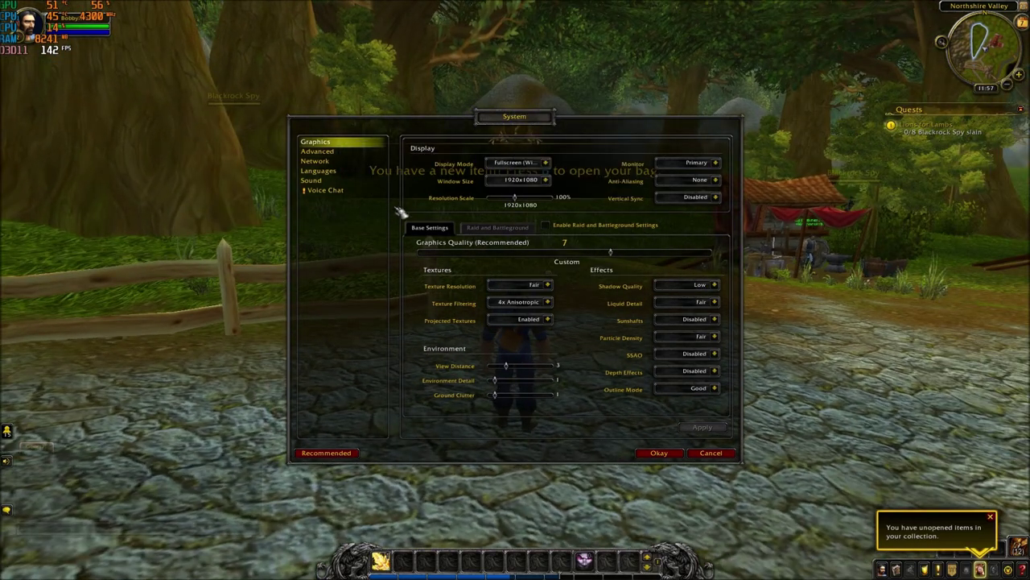
# Step: Check the available Graphics API options in the game's advanced settings and return to the graphics settings
pyautogui.click(327, 152)
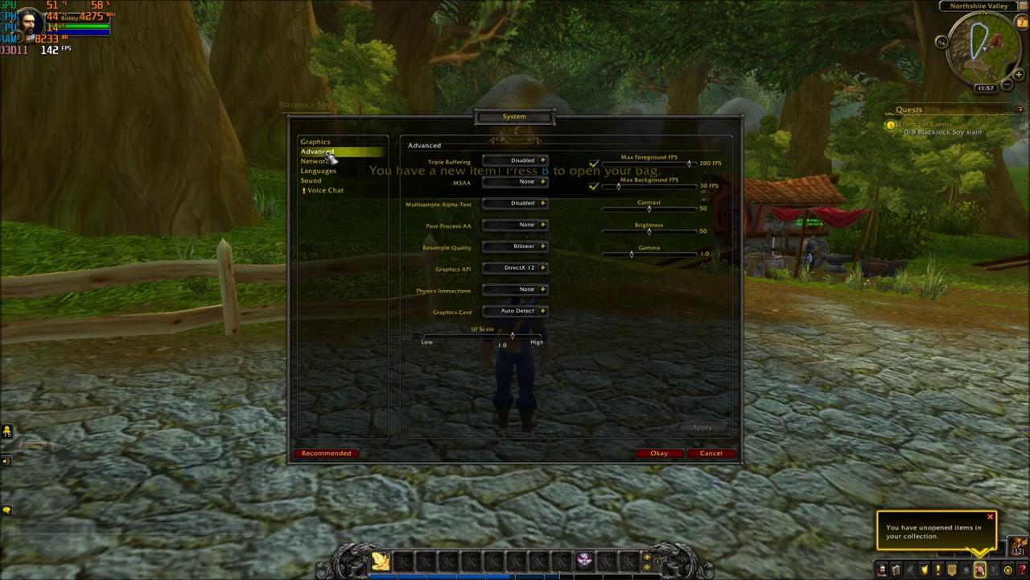
pyautogui.click(543, 267)
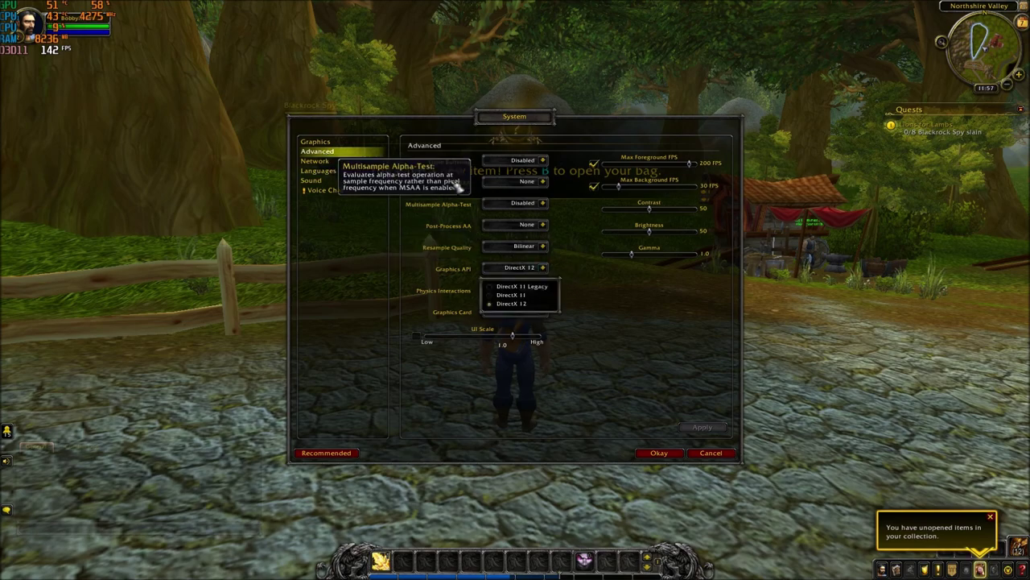
pyautogui.click(322, 143)
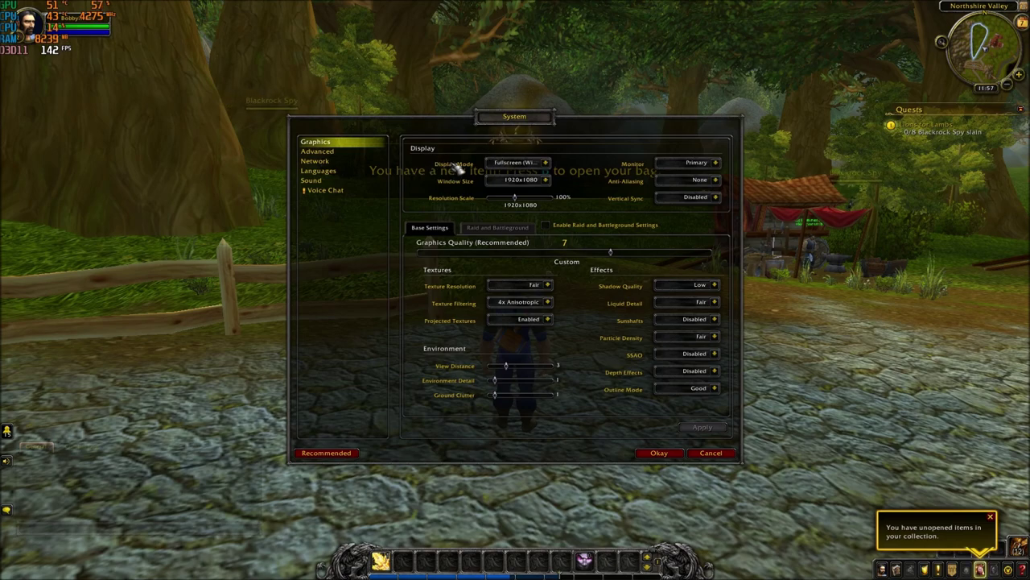
# Step: Set the display mode to Fullscreen (Windowed) and anti-aliasing to None
pyautogui.click(546, 163)
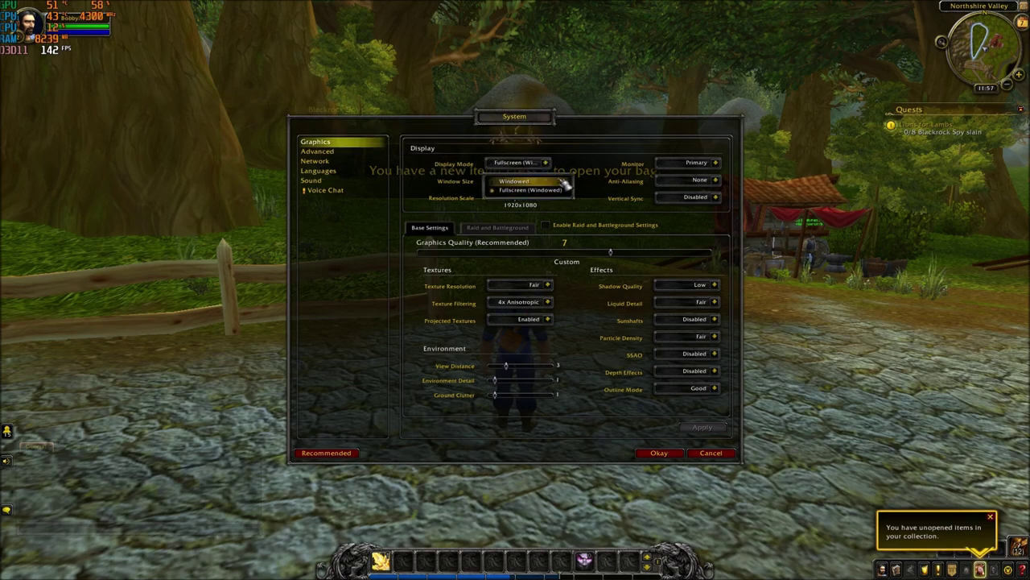
pyautogui.click(527, 189)
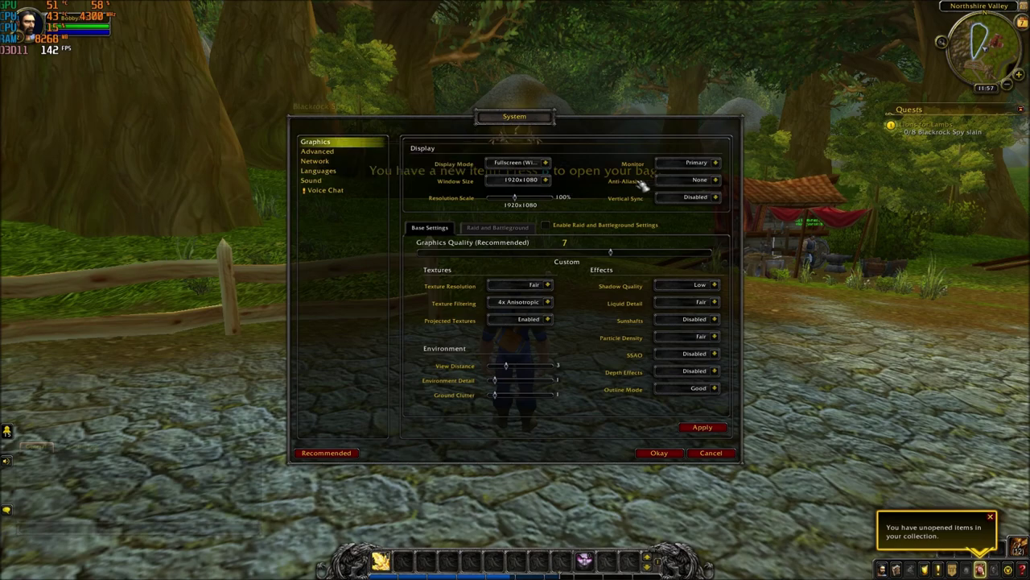
pyautogui.click(715, 180)
pyautogui.click(682, 199)
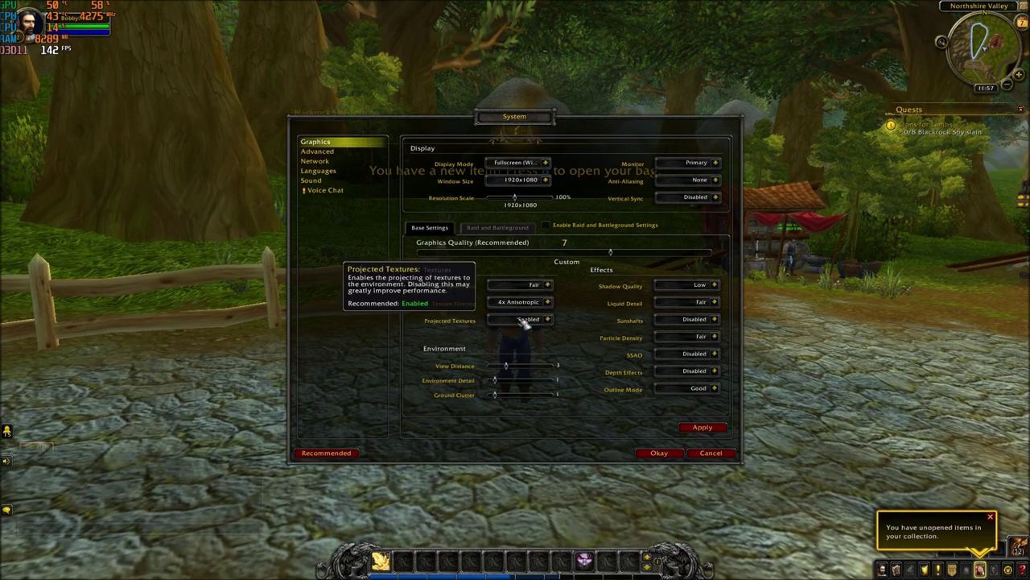
# Step: Set the texture resolution to Fair in the base graphics settings
pyautogui.click(548, 285)
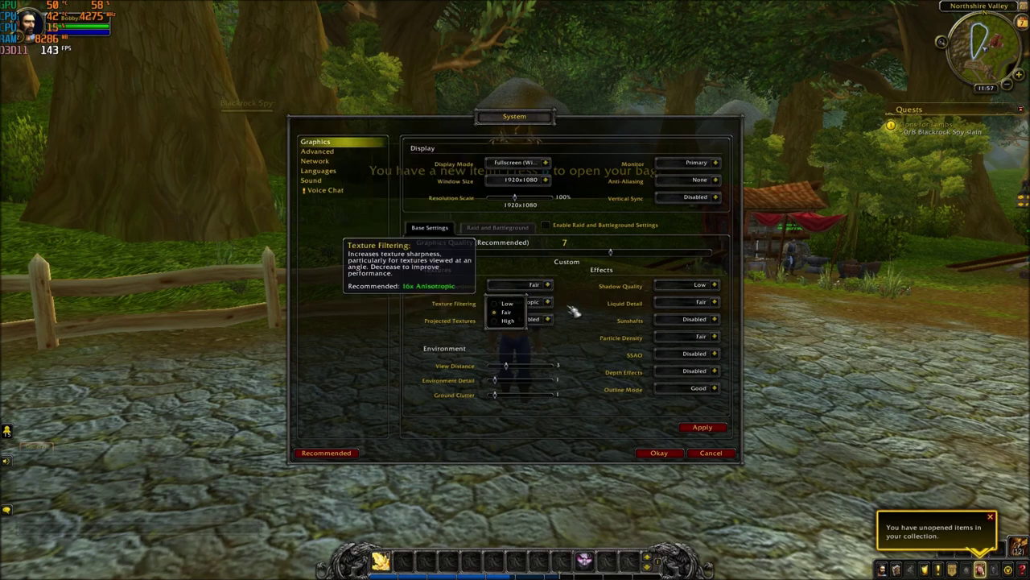
pyautogui.click(506, 313)
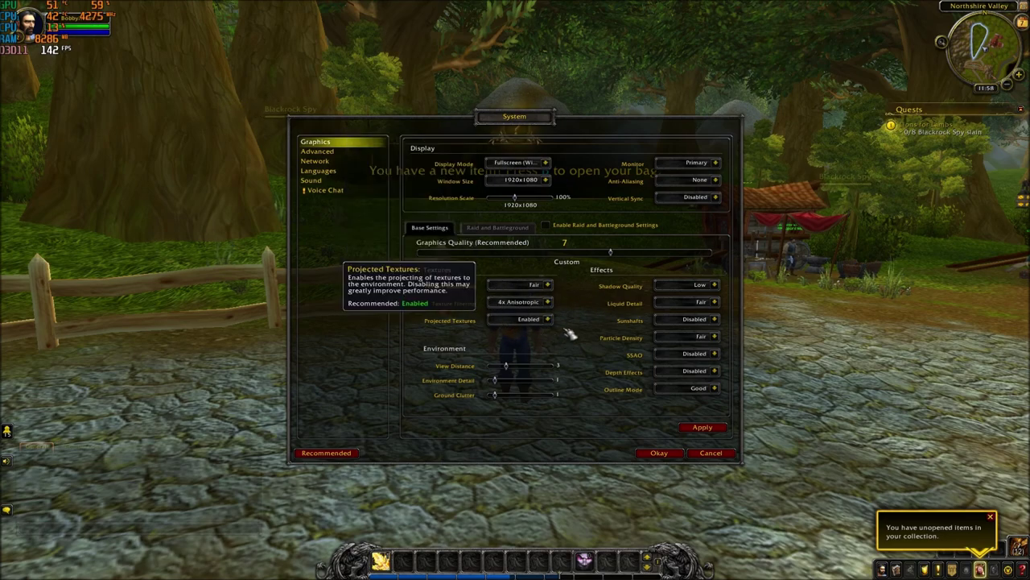
pyautogui.click(544, 285)
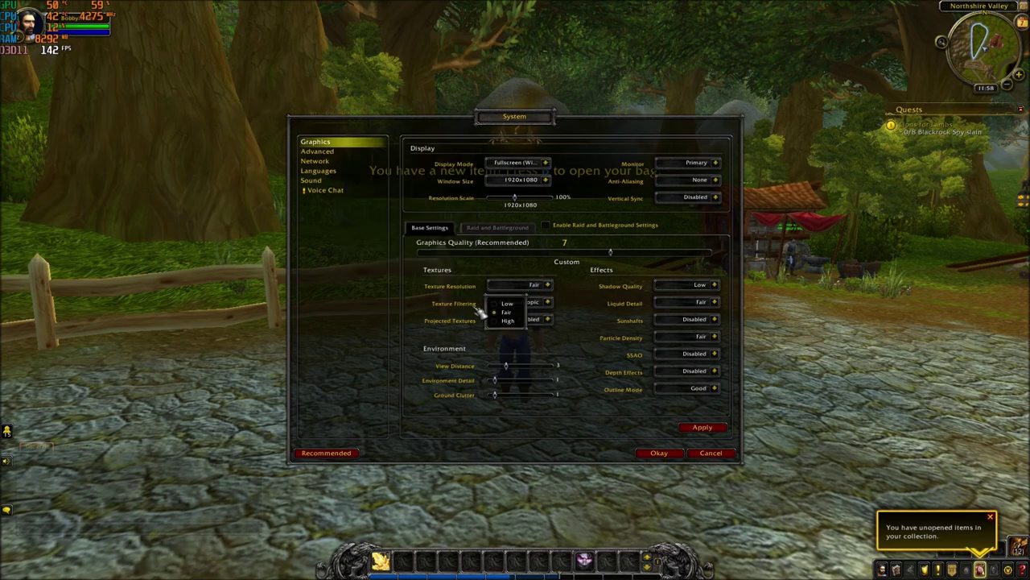
pyautogui.click(508, 312)
# Step: Set the texture filtering to 4x Anisotropic
pyautogui.click(546, 302)
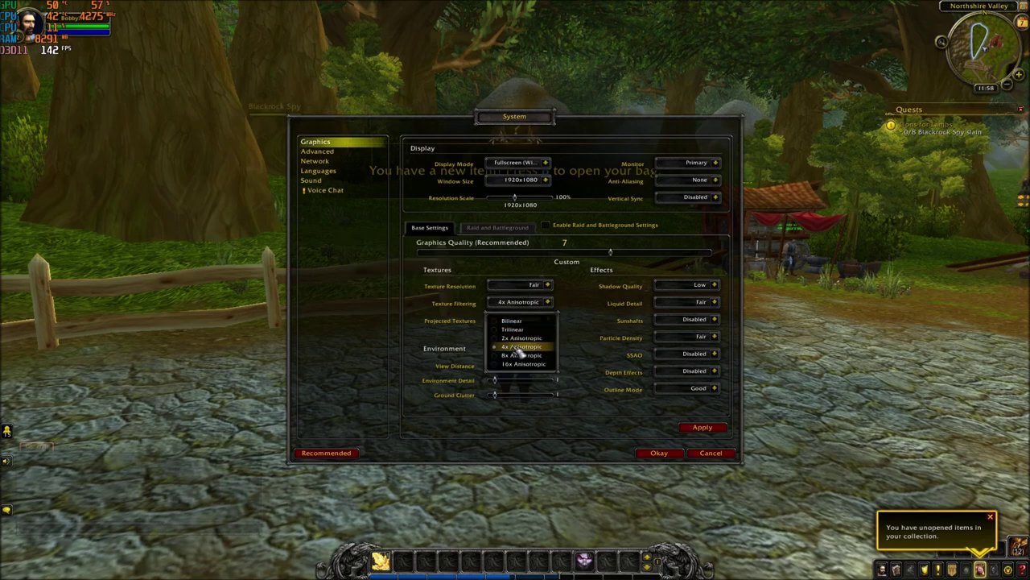
pyautogui.click(547, 301)
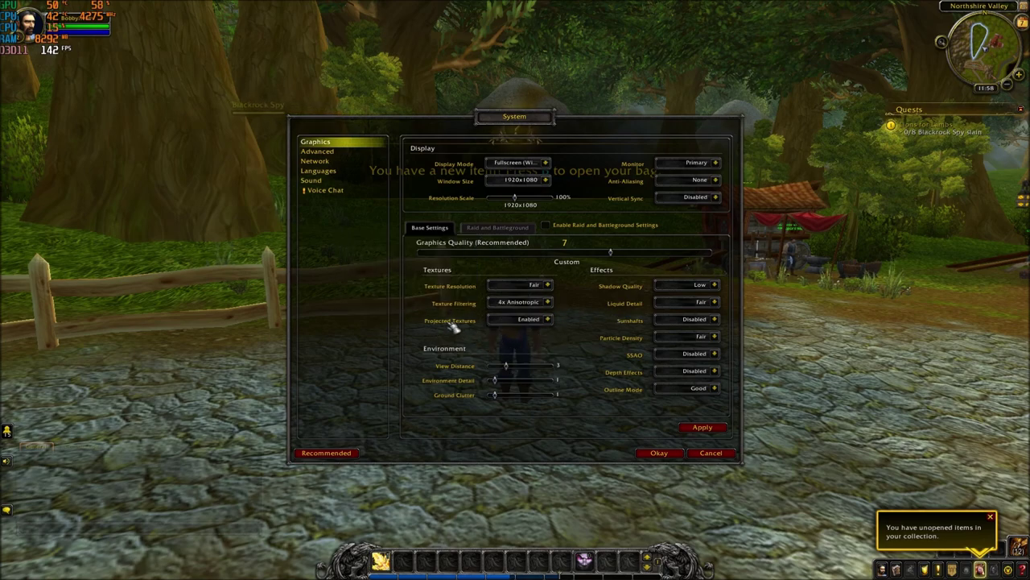
pyautogui.click(548, 302)
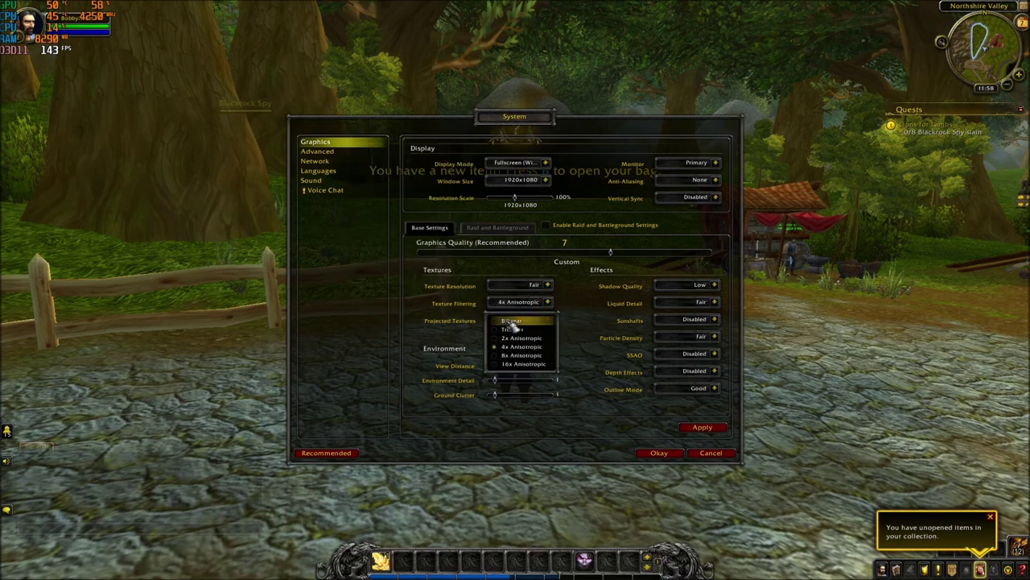
pyautogui.click(531, 350)
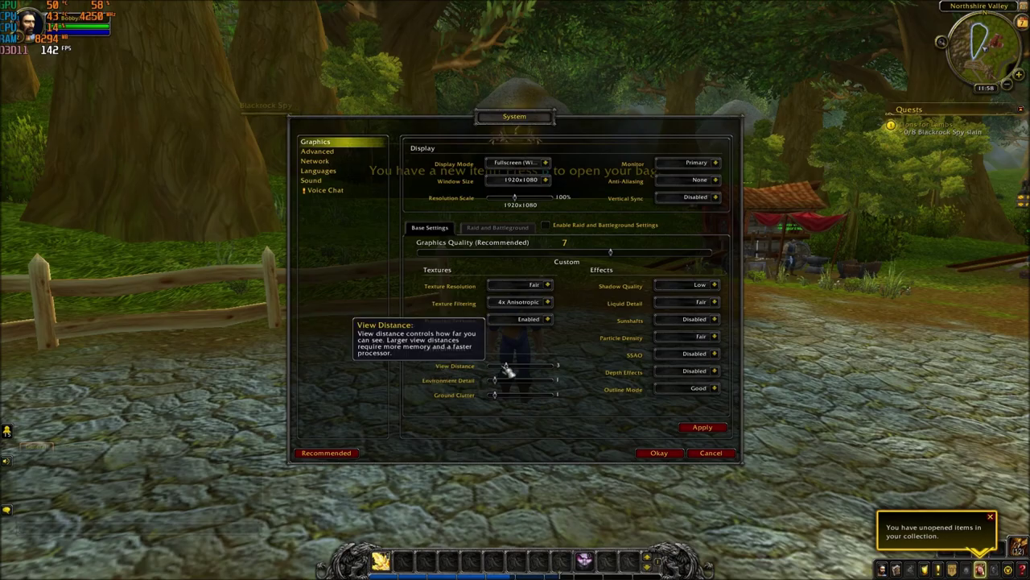
pyautogui.press('a')
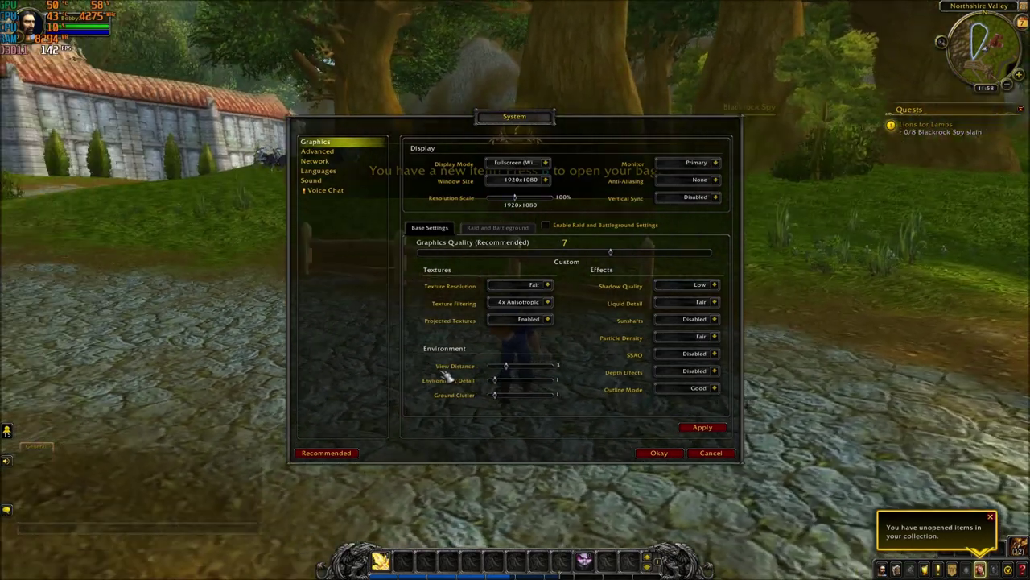
pyautogui.press('a')
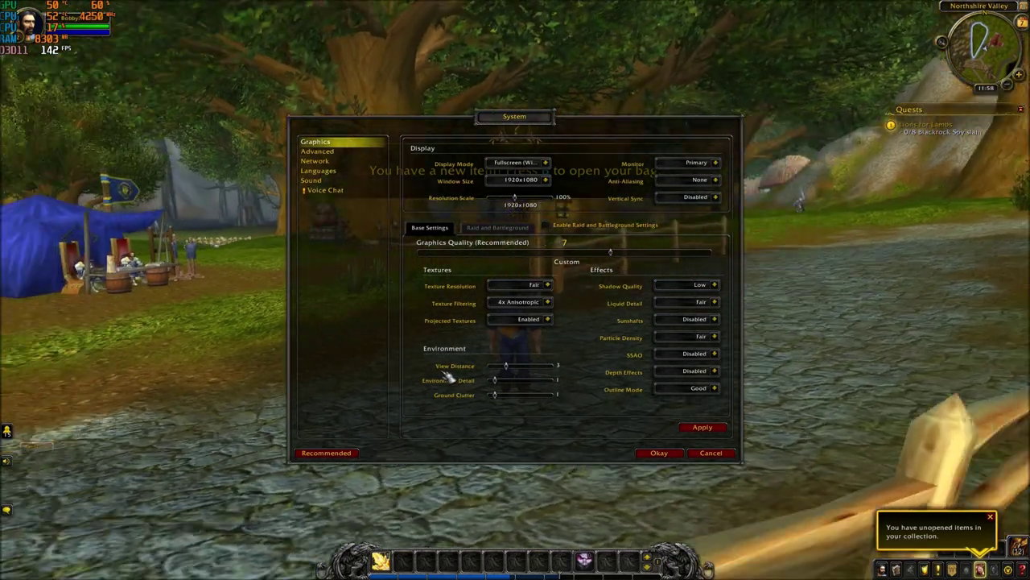
pyautogui.press('d')
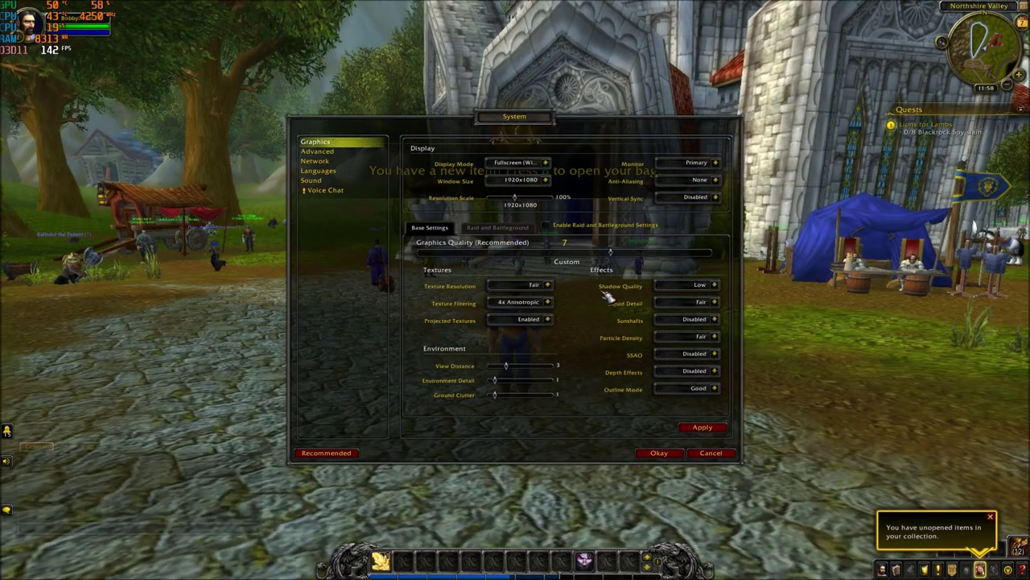
# Step: Set the shadow quality to Low in the effects settings
pyautogui.click(712, 286)
pyautogui.click(683, 301)
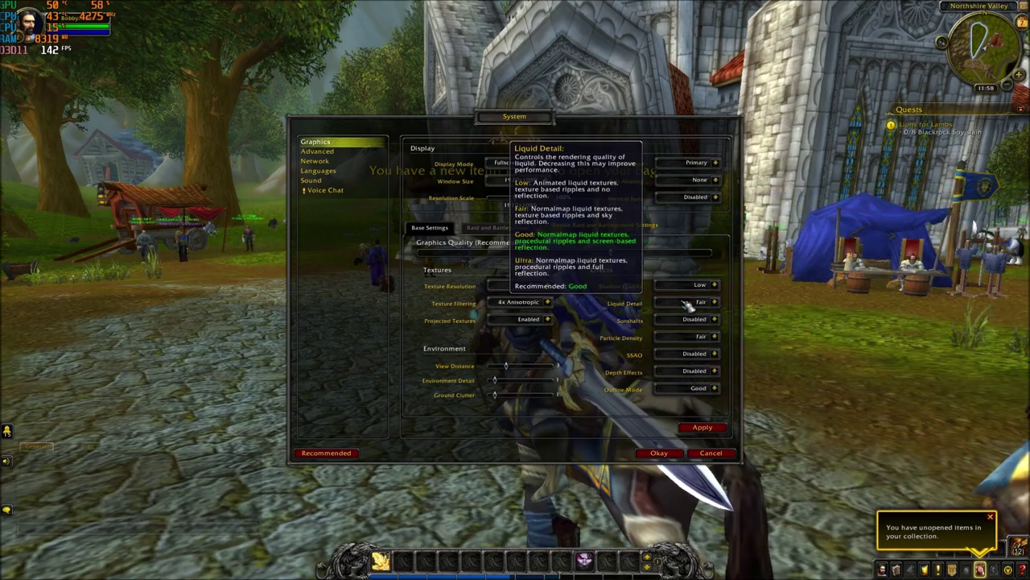
pyautogui.click(686, 302)
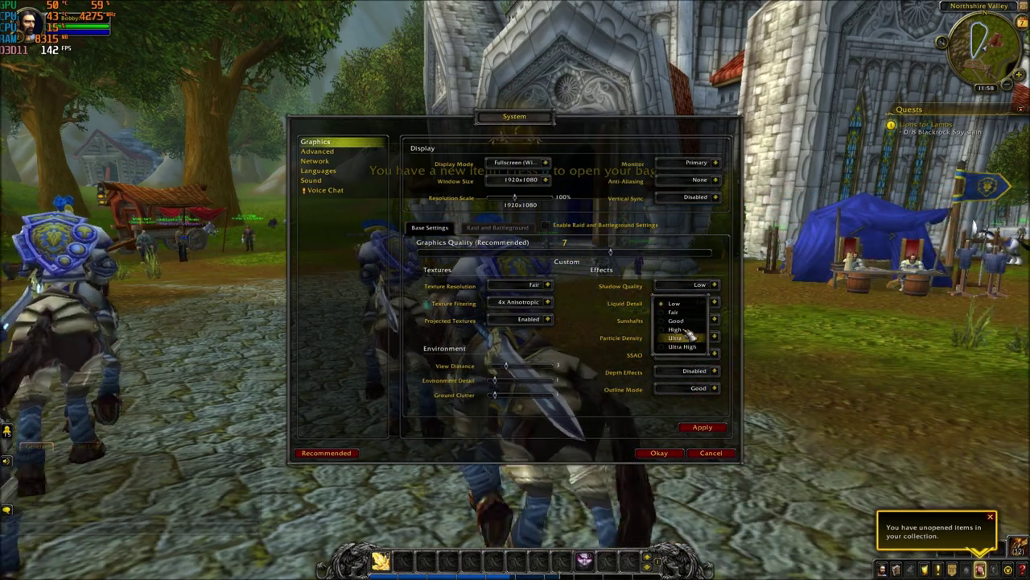
pyautogui.click(679, 312)
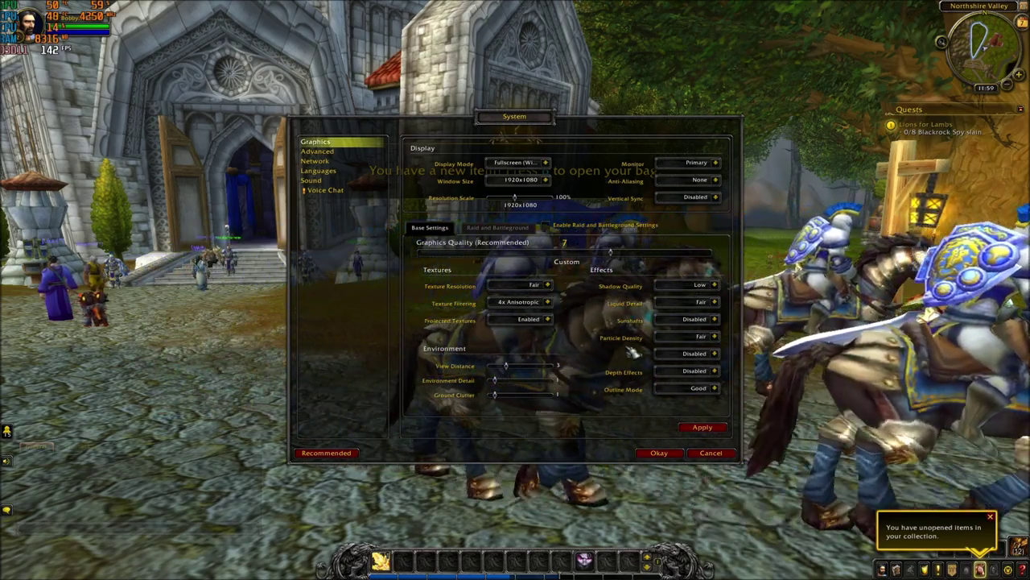
# Step: Set the particle density to Fair and SSAO to Disabled
pyautogui.click(683, 355)
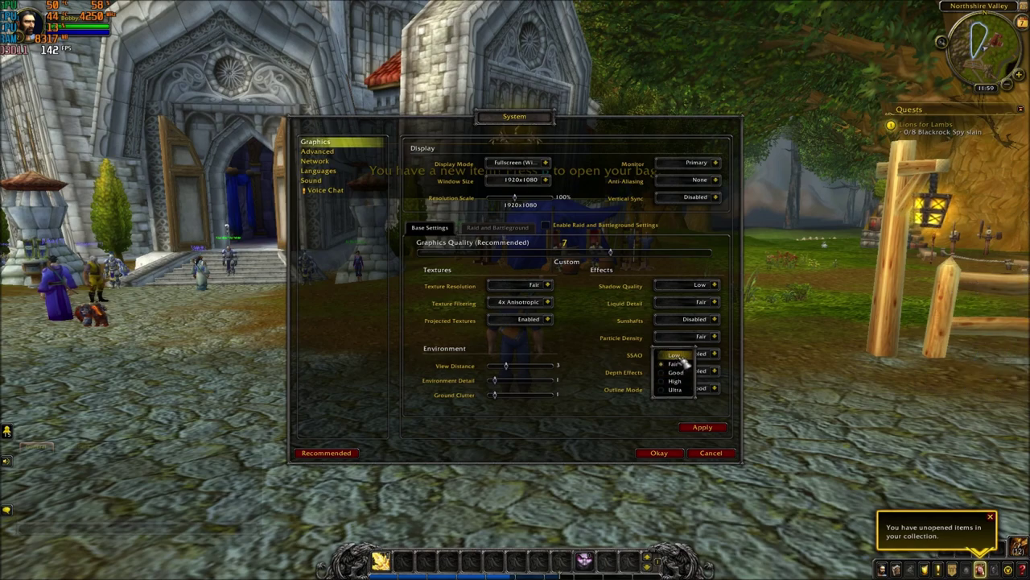
pyautogui.click(675, 366)
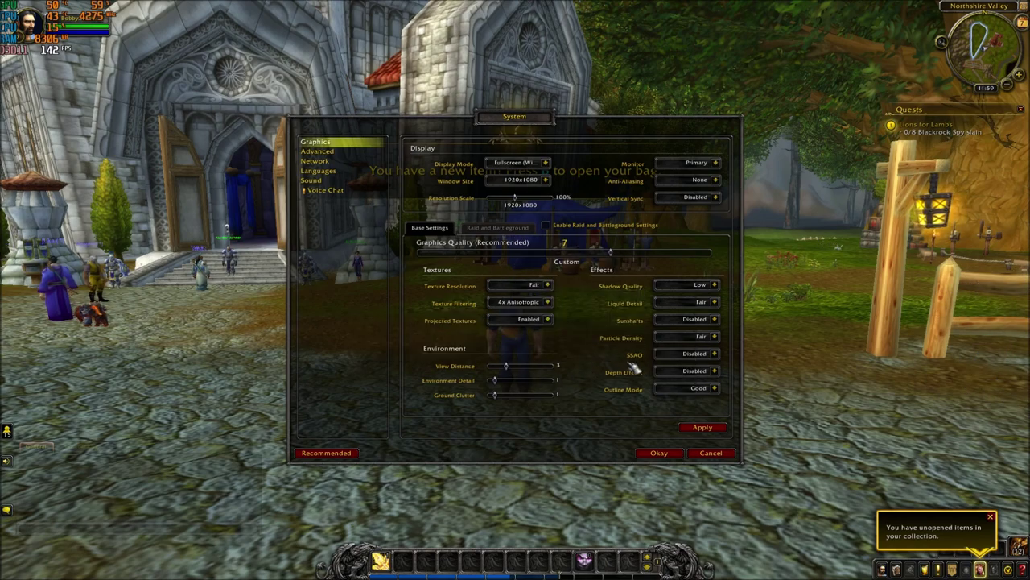
pyautogui.click(715, 354)
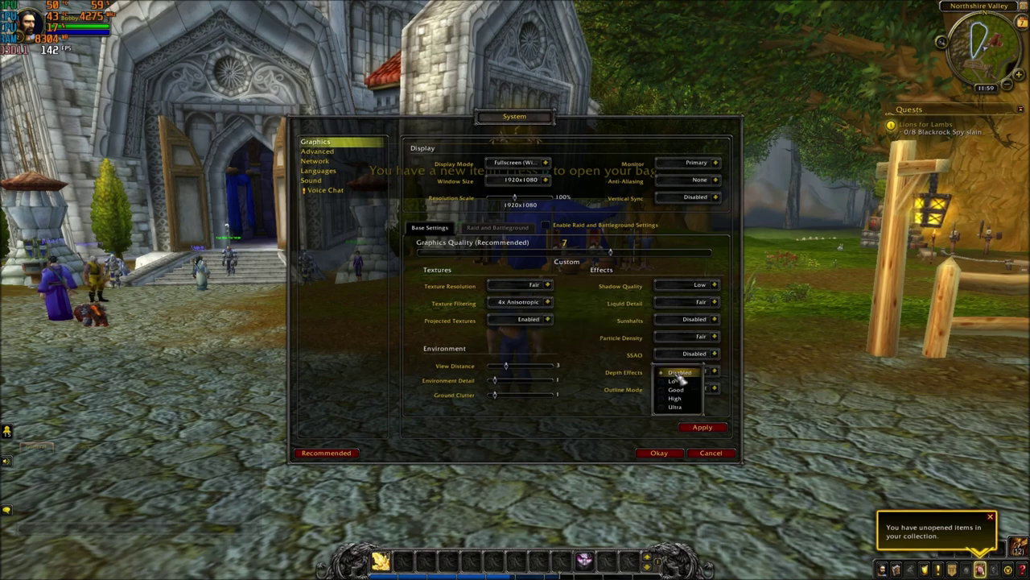
pyautogui.click(675, 372)
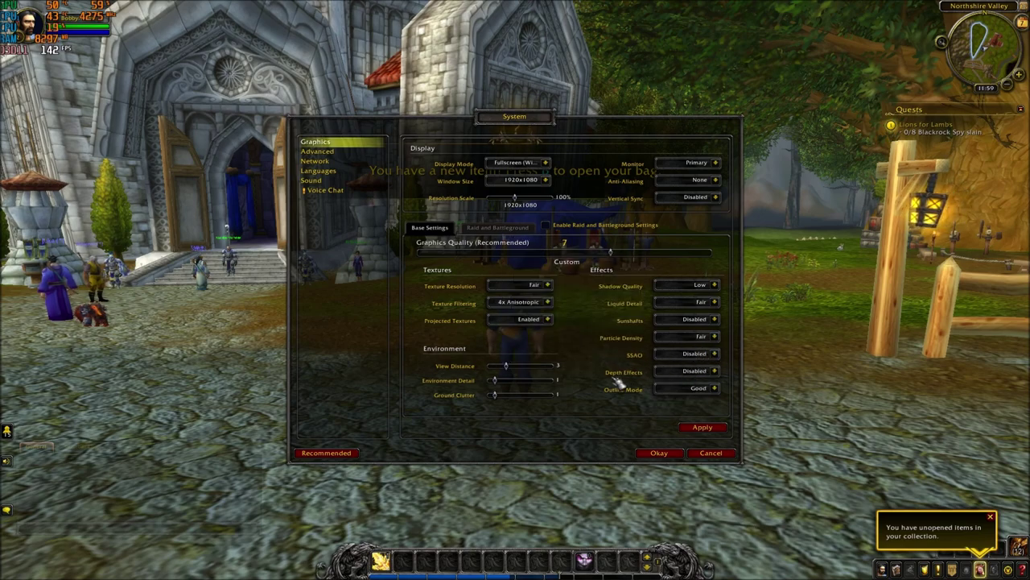
# Step: Set depth effects to Disabled and outline mode to Good, and apply the graphics settings
pyautogui.click(714, 387)
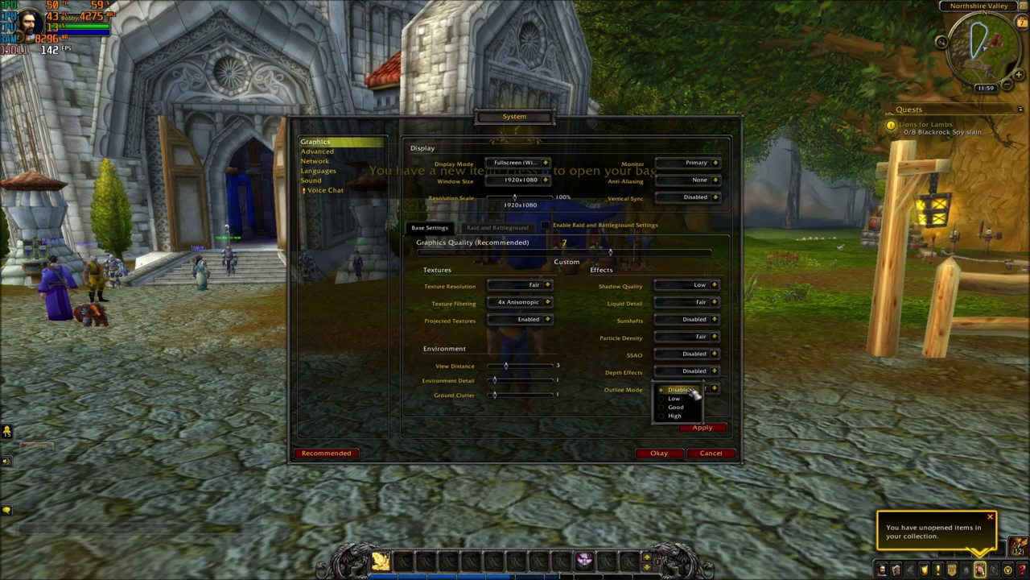
pyautogui.click(676, 407)
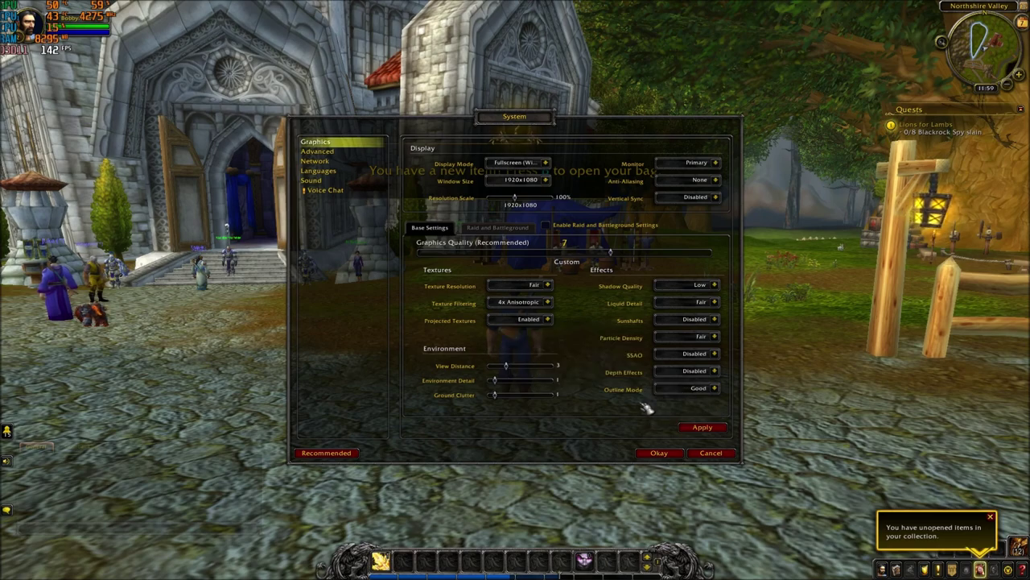
pyautogui.click(714, 389)
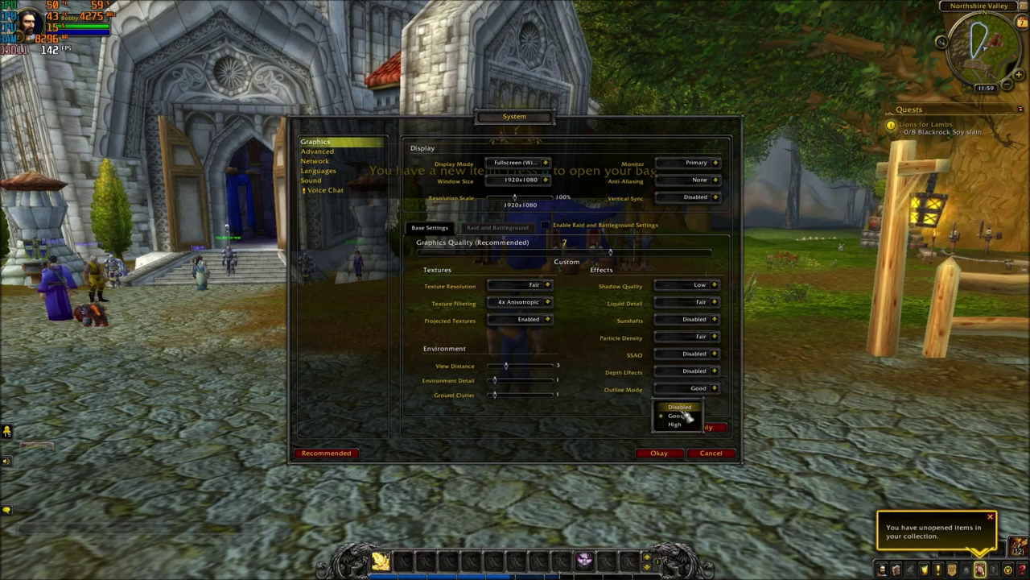
pyautogui.click(667, 415)
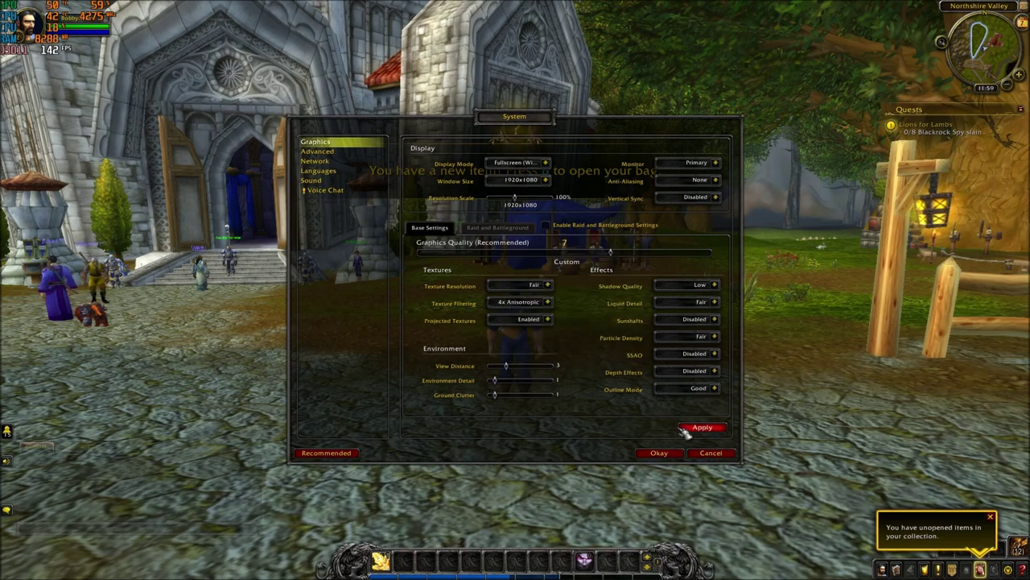
pyautogui.click(699, 430)
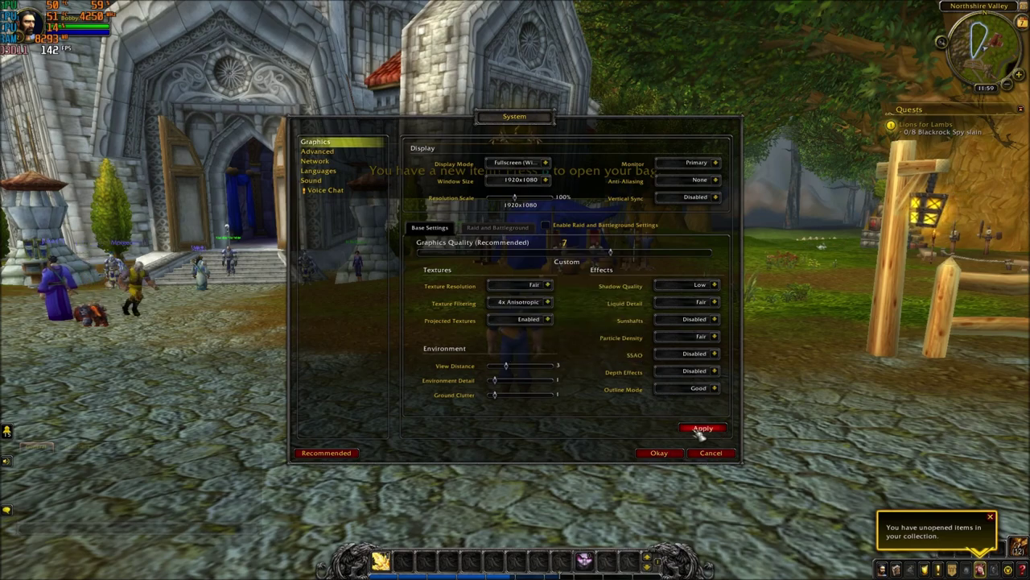
# Step: Set the graphics API to DirectX 12 in the advanced settings
pyautogui.click(326, 153)
pyautogui.press('a')
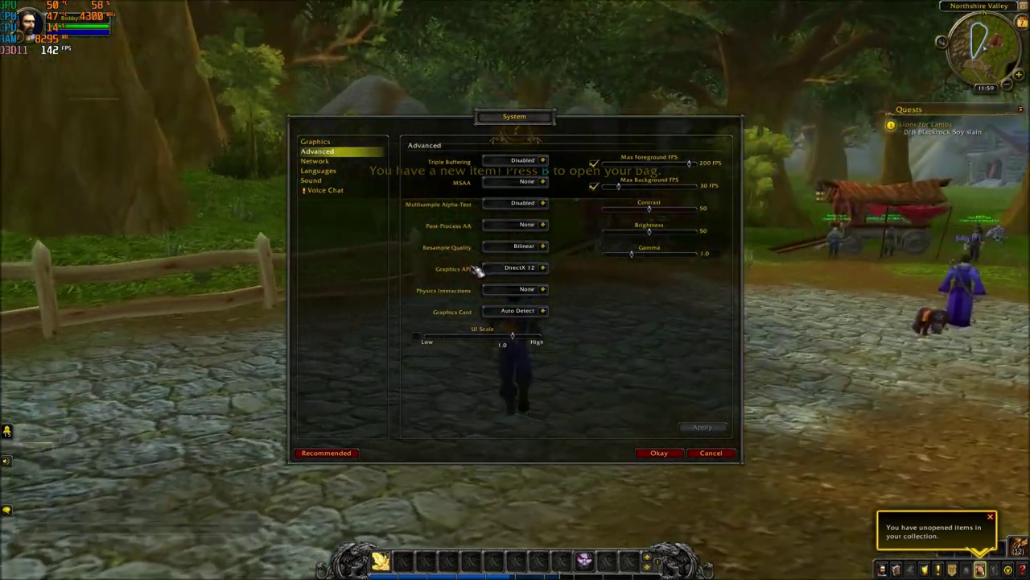
pyautogui.press('d')
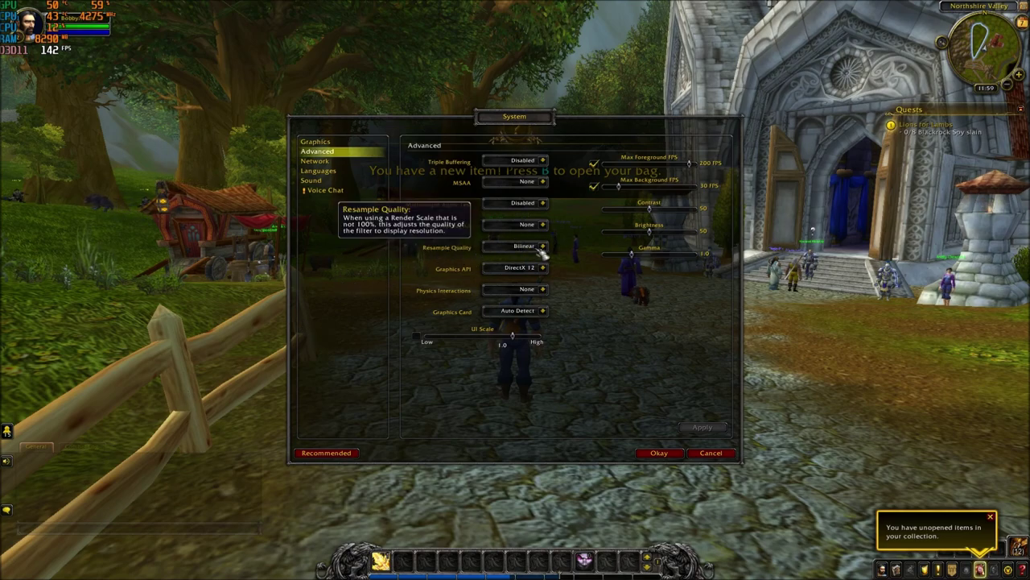
pyautogui.click(542, 268)
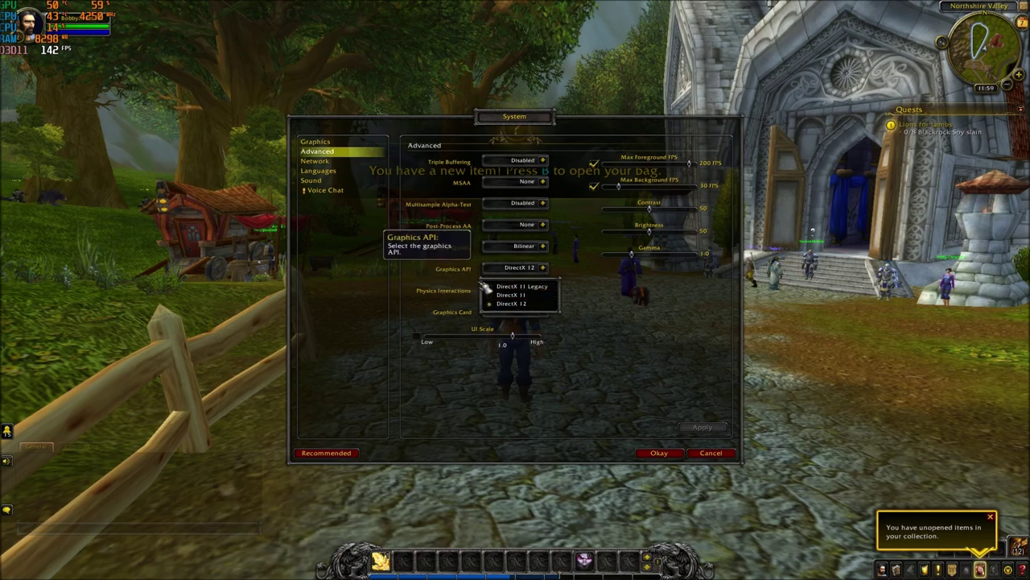
pyautogui.click(513, 298)
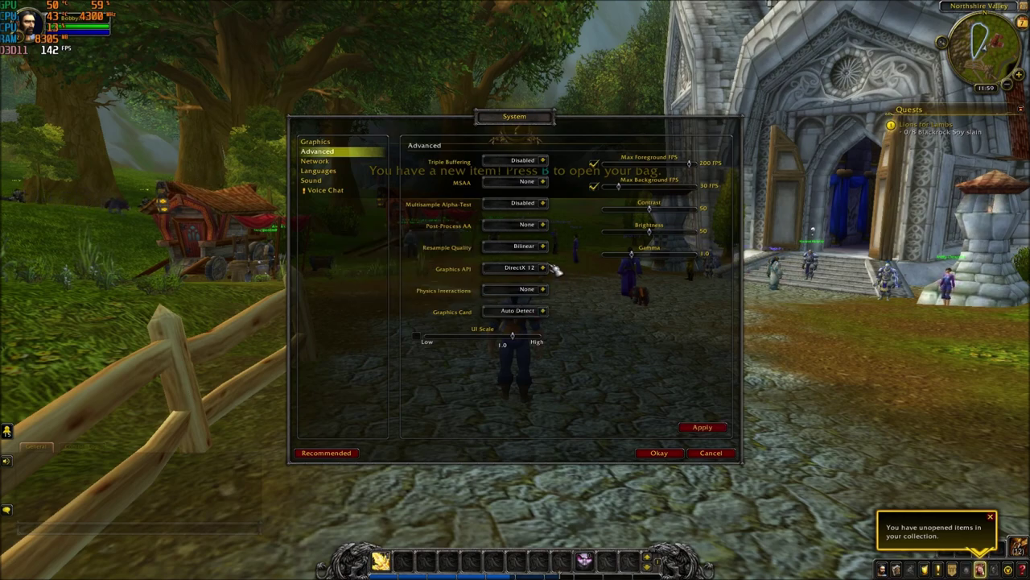
# Step: Move and turn the character around the abbey courtyard in Northshire Valley to check the frame rate and smoothness
pyautogui.click(541, 273)
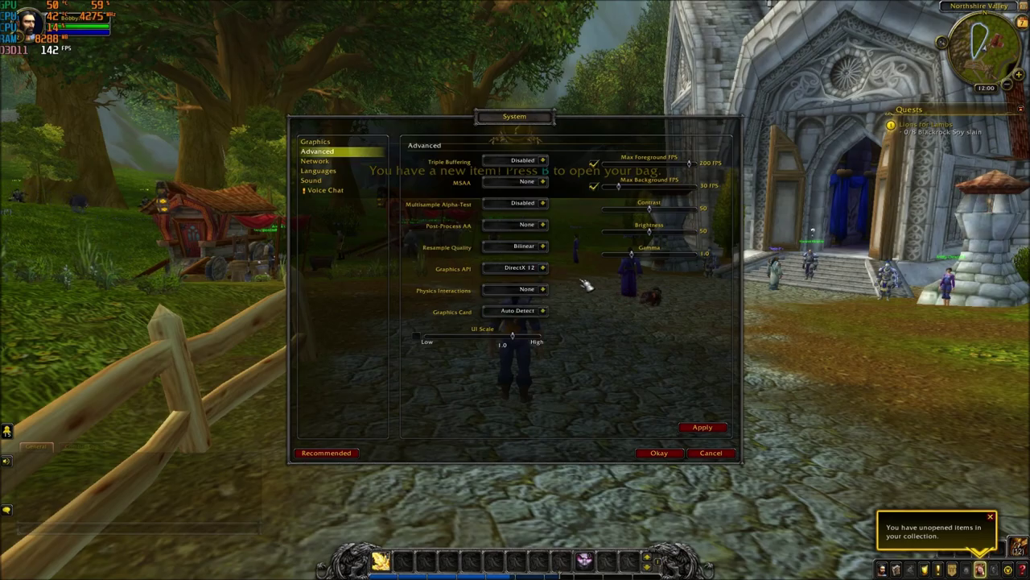
pyautogui.press('d')
pyautogui.press('a')
pyautogui.press('d')
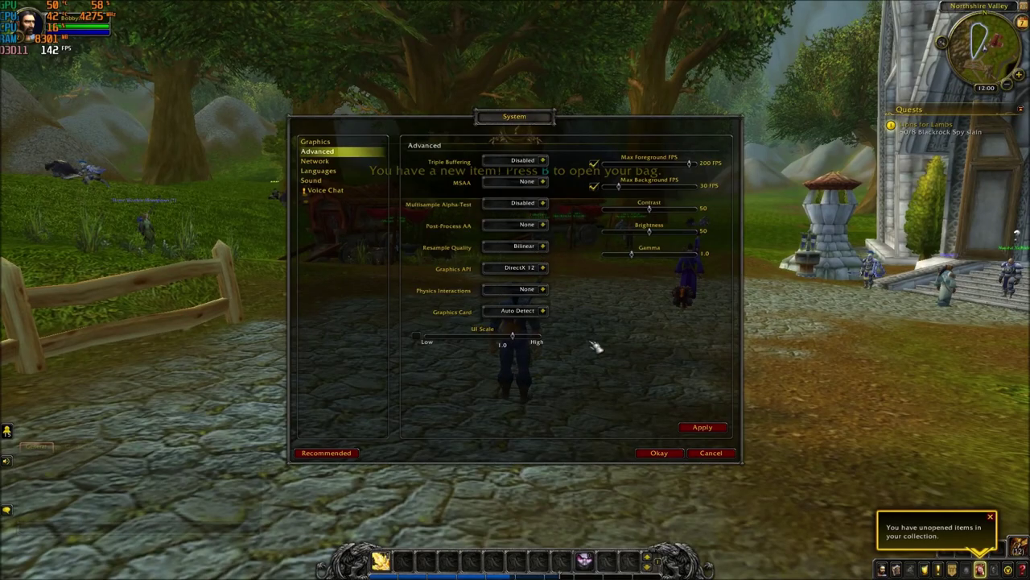
pyautogui.press('d')
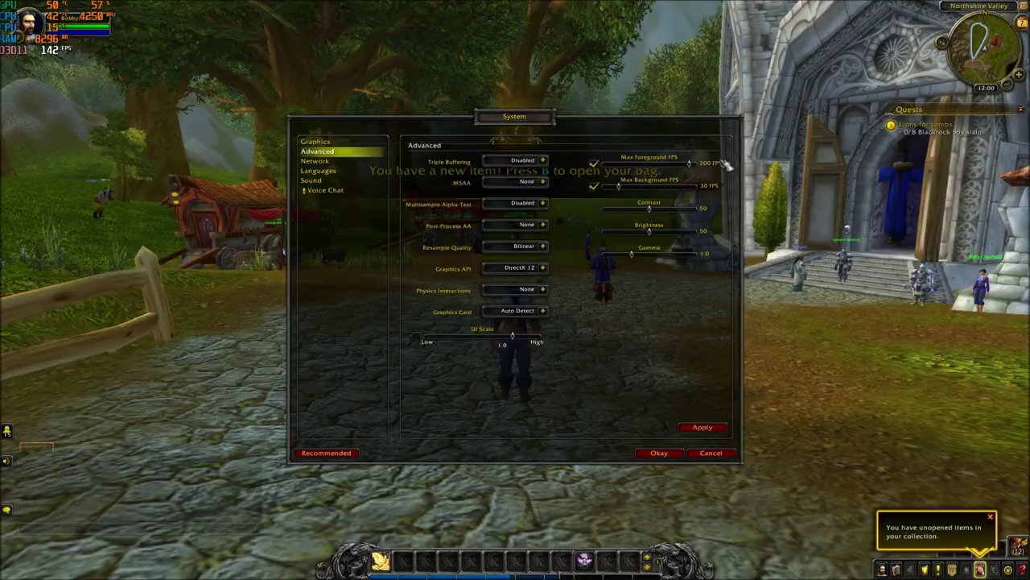
pyautogui.press('a')
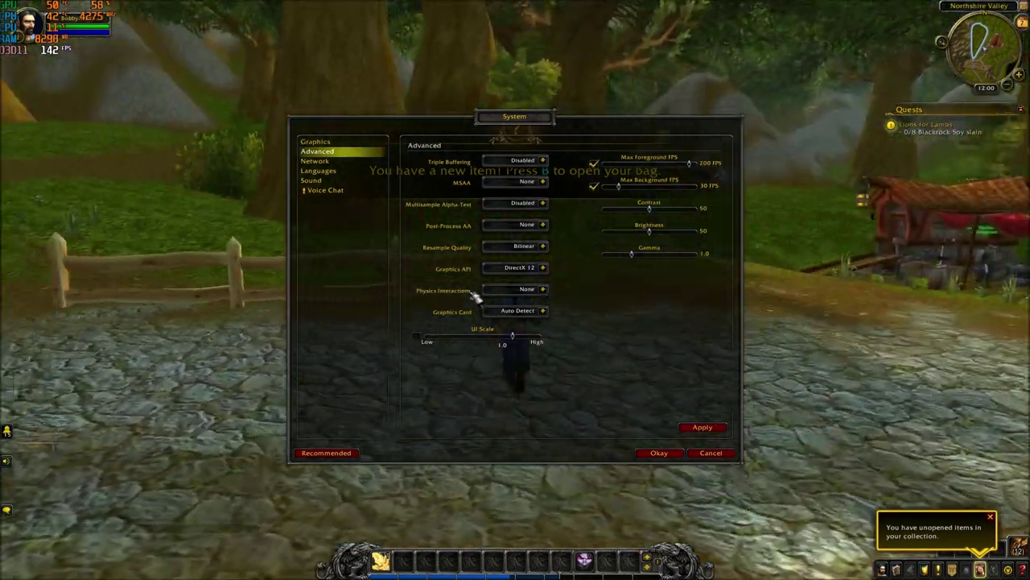
pyautogui.press('w')
pyautogui.press('d')
pyautogui.press('a')
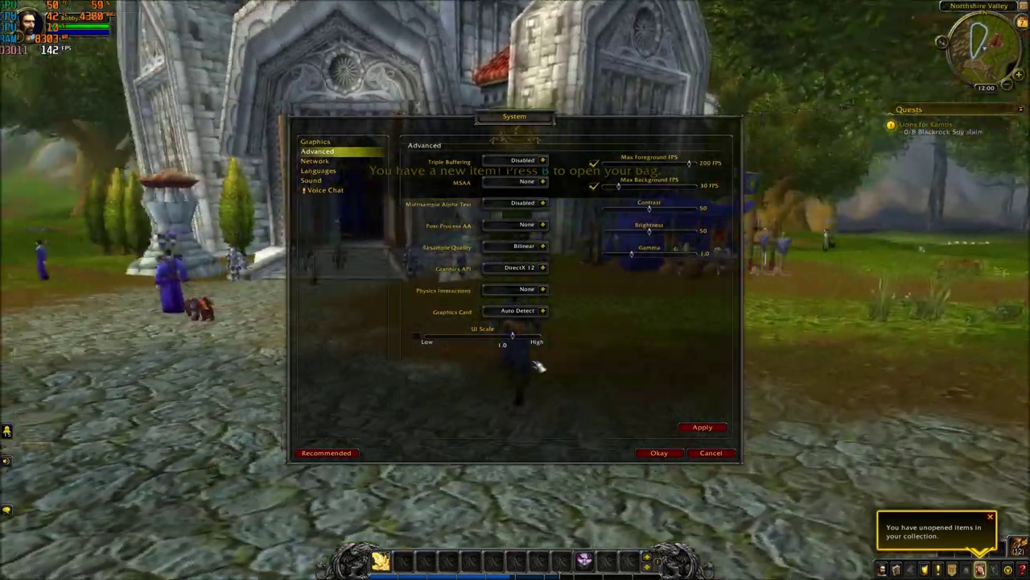
pyautogui.press('a')
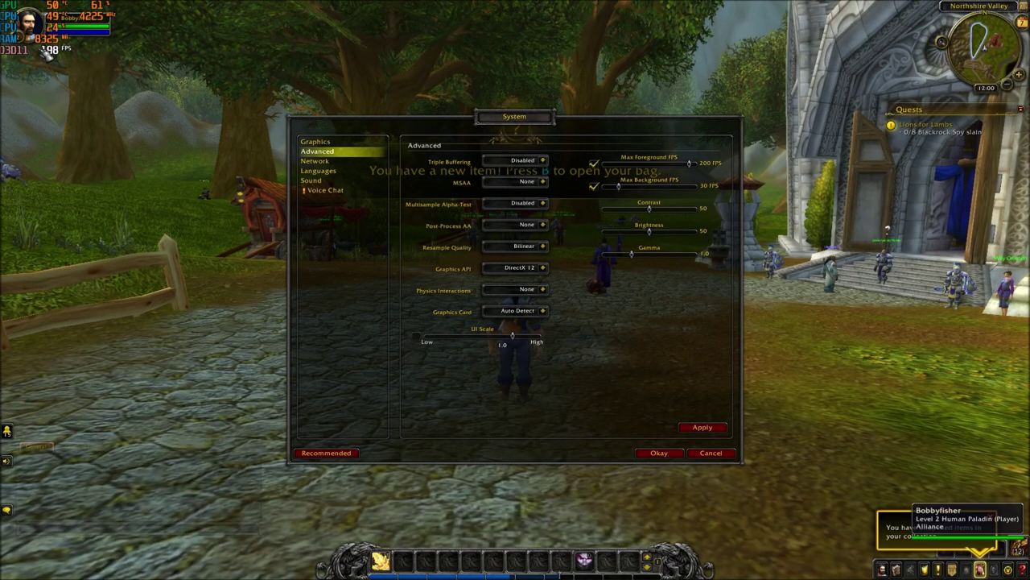
pyautogui.press('w')
pyautogui.moveTo(173, 250)
pyautogui.mouseDown()
pyautogui.moveTo(80, 250)
pyautogui.moveTo(173, 249)
pyautogui.mouseUp()
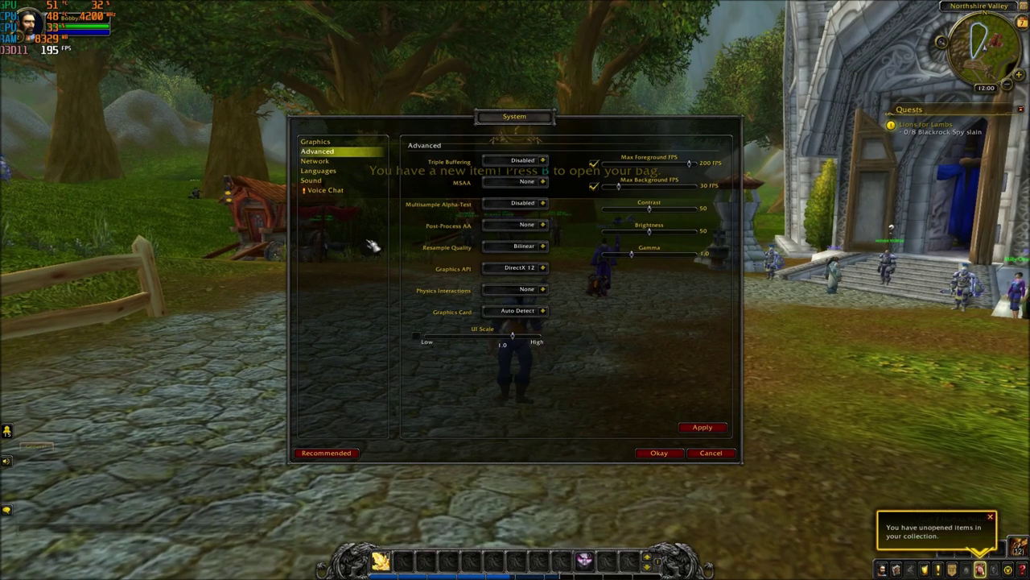